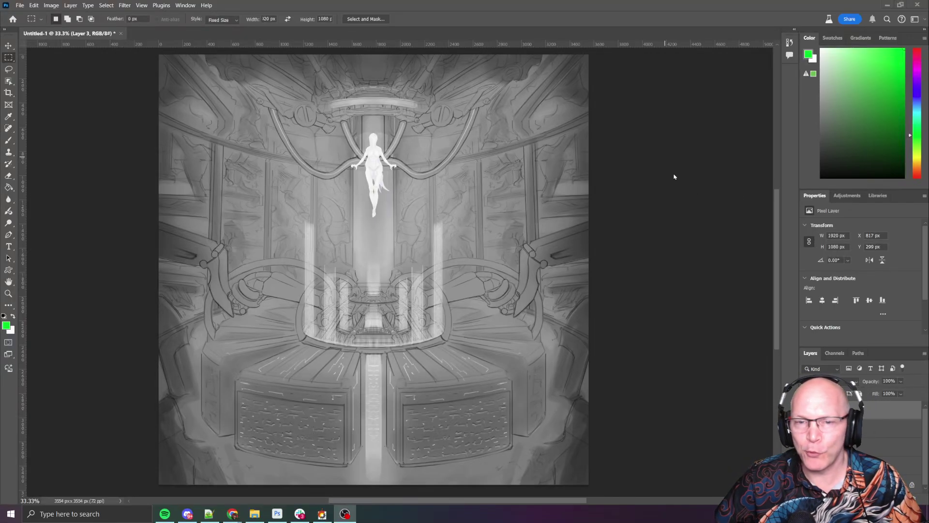
pyautogui.click(674, 175)
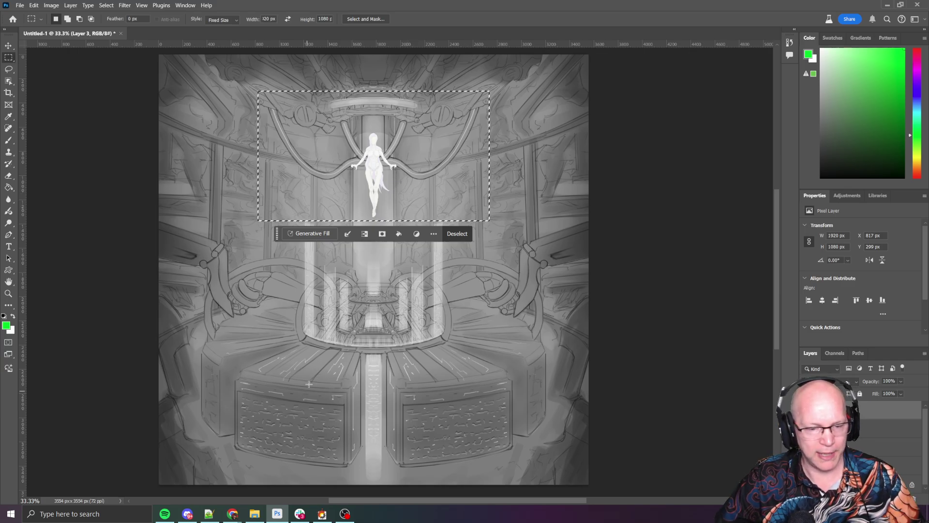
pyautogui.press('b')
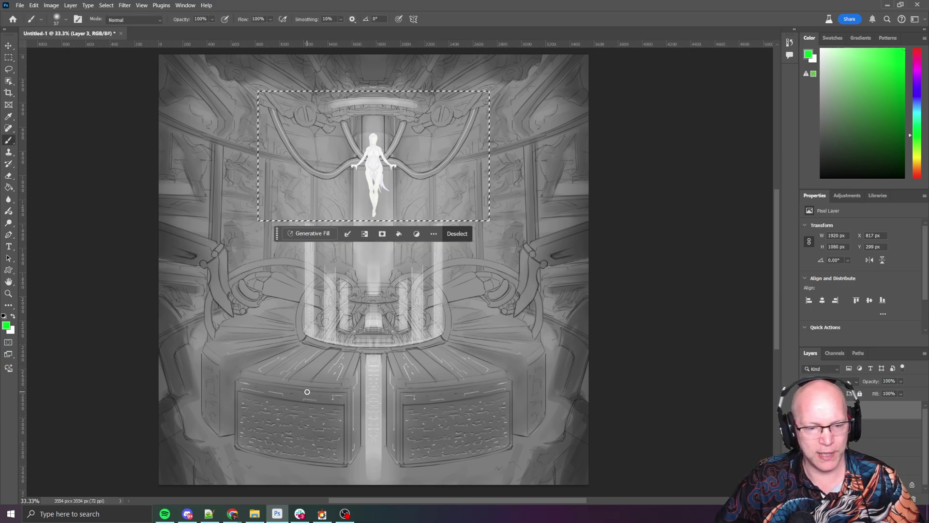
pyautogui.press('v')
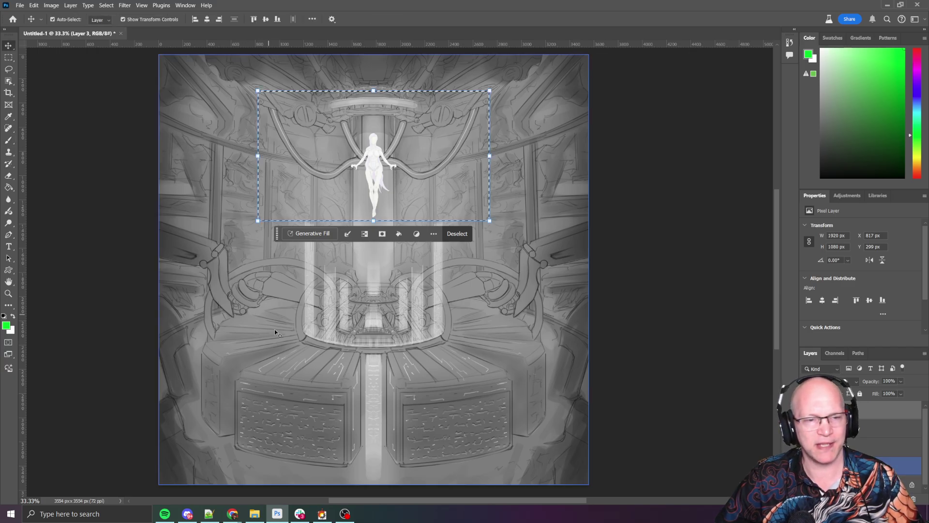
pyautogui.click(274, 329)
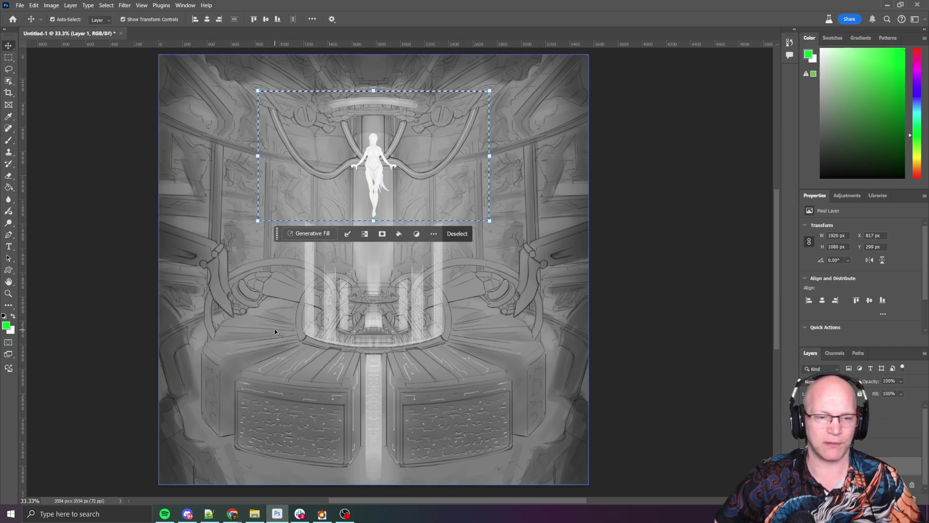
pyautogui.moveTo(397, 153); pyautogui.dragTo(396, 182)
pyautogui.hotkey('ctrl', 'z')
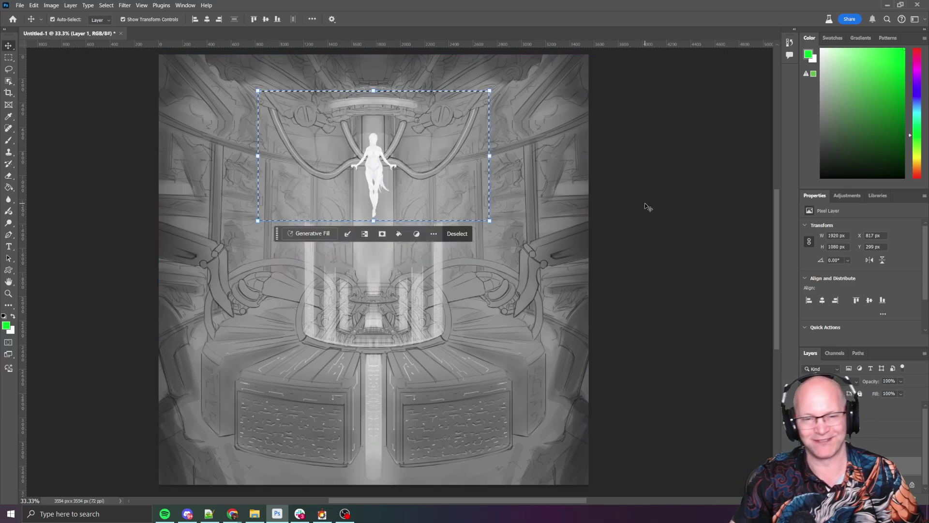
# - Move the 1920 × 1080 px selection frame up and down the artwork's centre to preview the screen areas it covers
pyautogui.press('m')
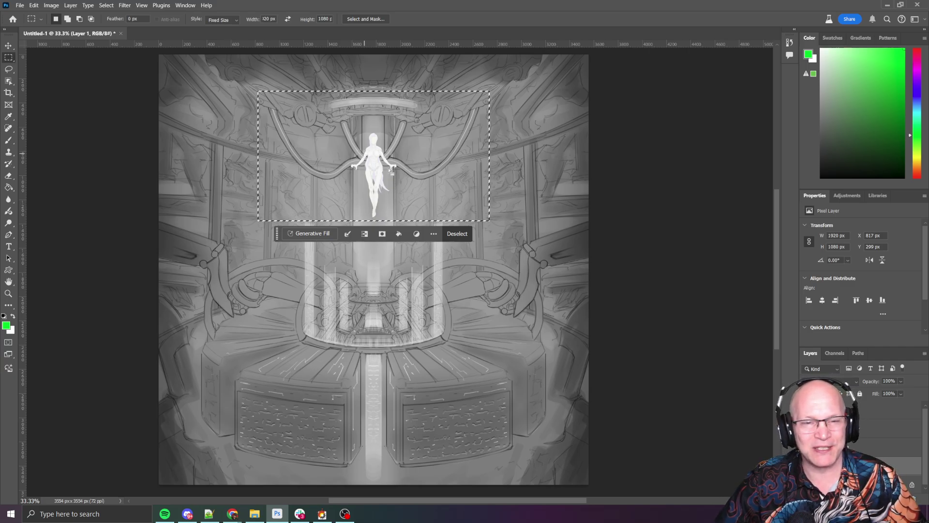
pyautogui.moveTo(396, 173); pyautogui.dragTo(401, 390)
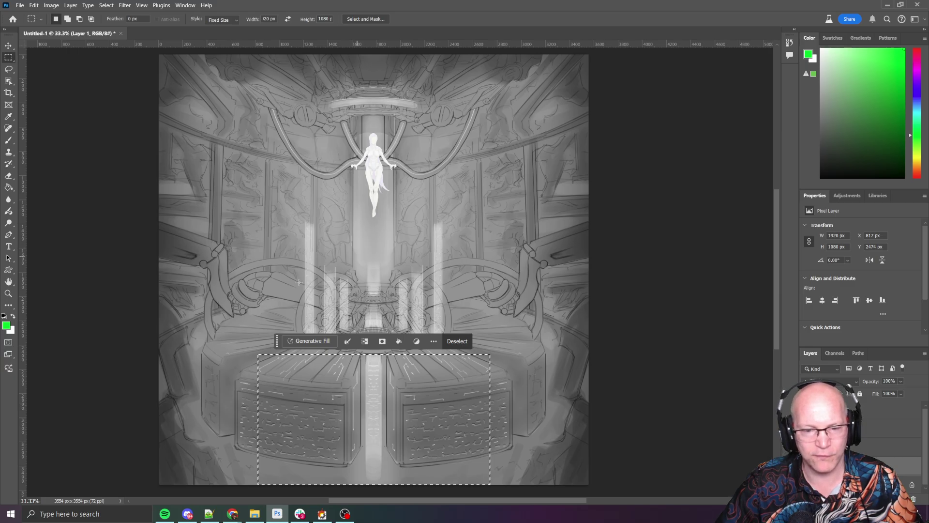
pyautogui.moveTo(439, 450); pyautogui.dragTo(410, 379)
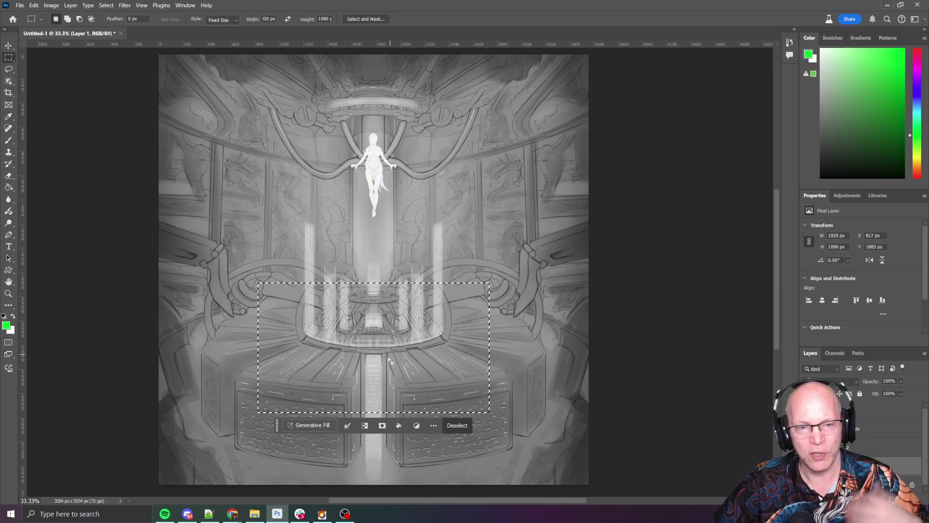
pyautogui.moveTo(384, 362); pyautogui.dragTo(391, 188)
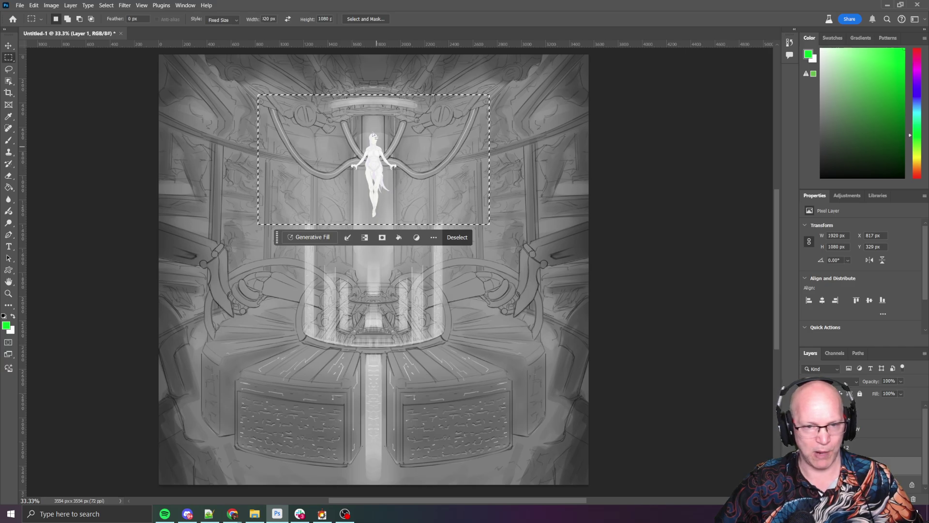
pyautogui.moveTo(388, 166); pyautogui.dragTo(396, 297)
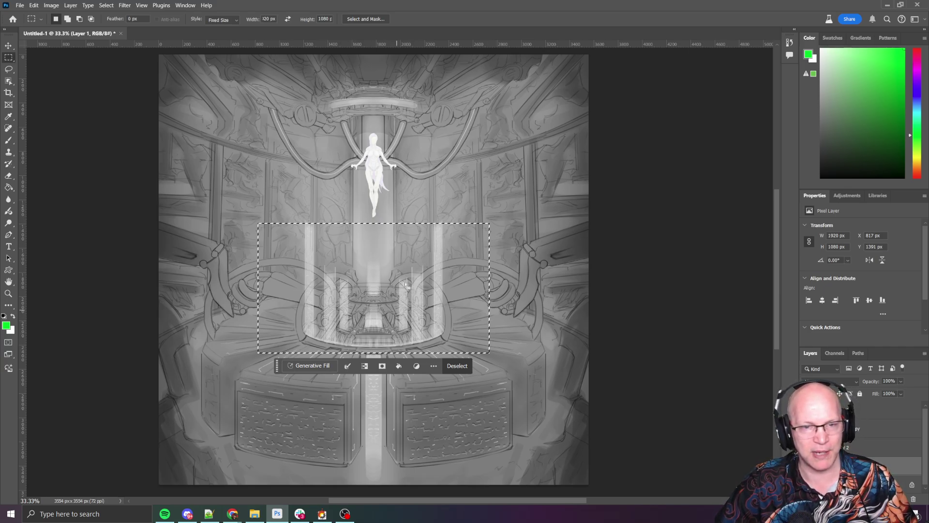
pyautogui.moveTo(389, 290); pyautogui.dragTo(390, 337)
# - Clear the rectangular selection from the canvas
pyautogui.click(645, 261)
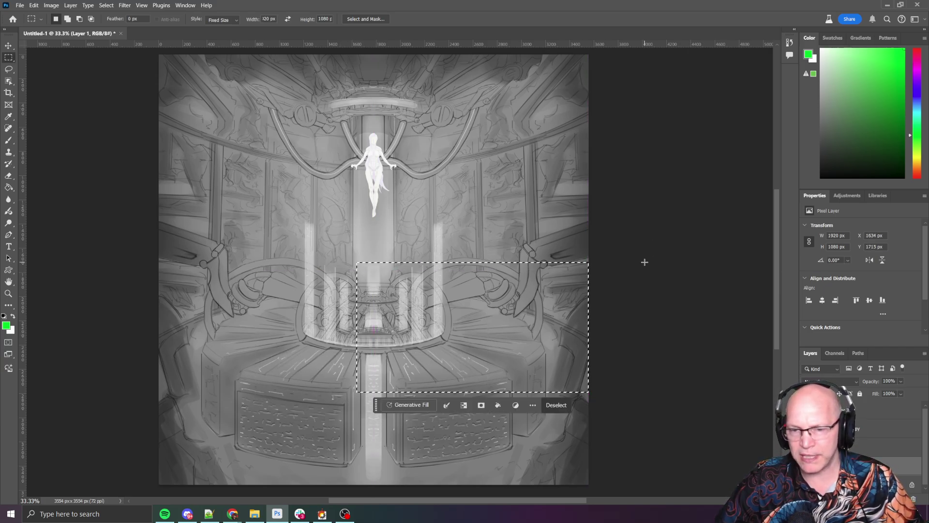
pyautogui.click(520, 196)
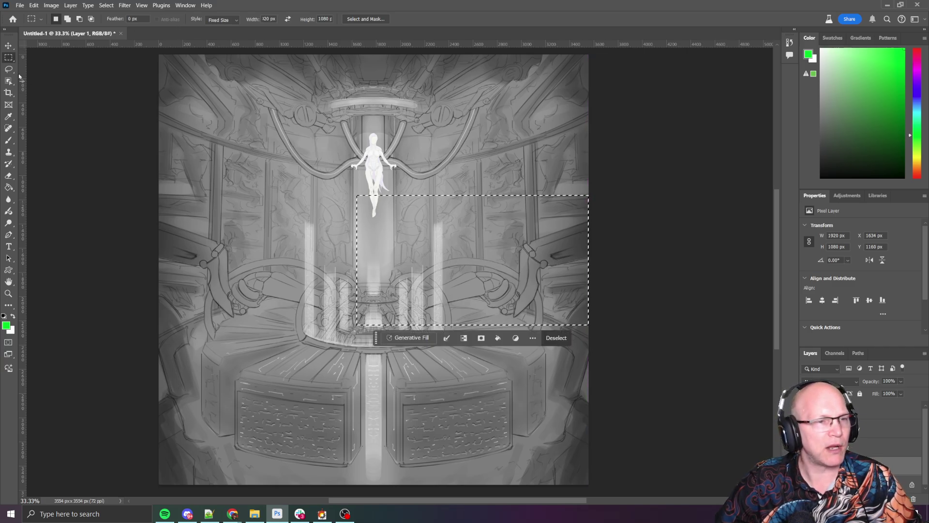
pyautogui.click(8, 46)
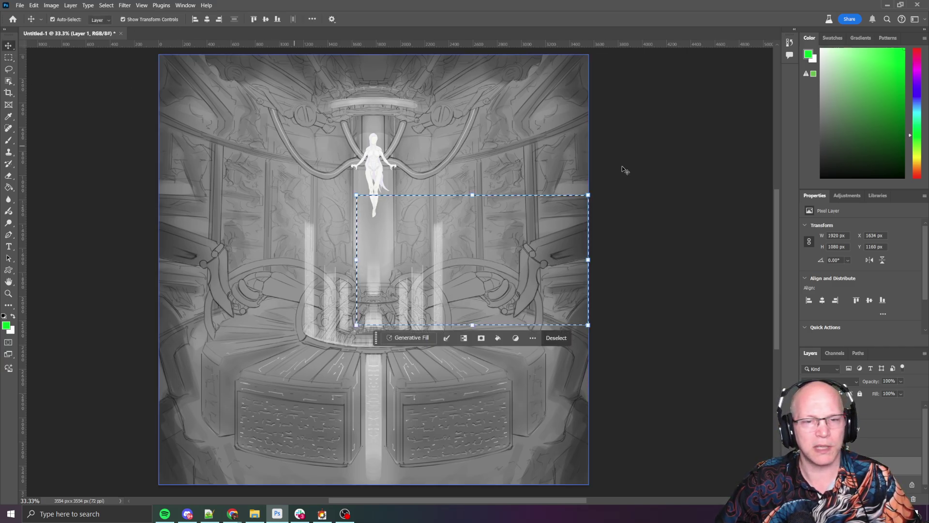
pyautogui.click(690, 182)
pyautogui.press('m')
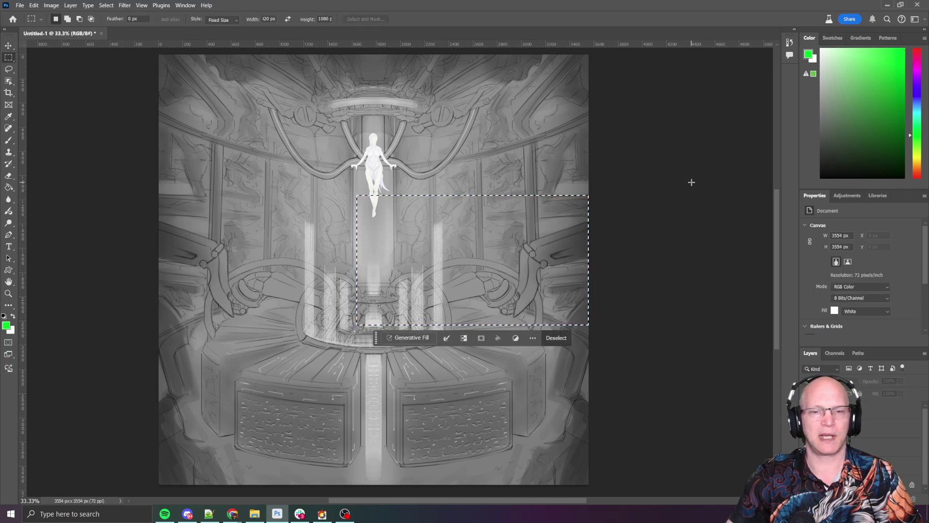
pyautogui.click(287, 141)
pyautogui.rightClick(261, 115)
pyautogui.click(254, 109)
pyautogui.rightClick(256, 91)
pyautogui.click(284, 95)
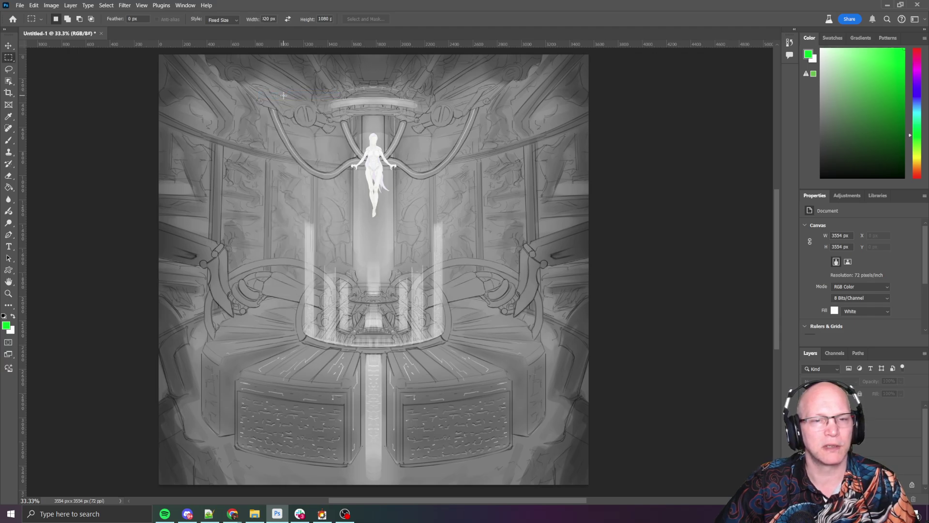
# - Show the two hidden layers with the green perspective guide lines on both sides of the figure
pyautogui.click(8, 47)
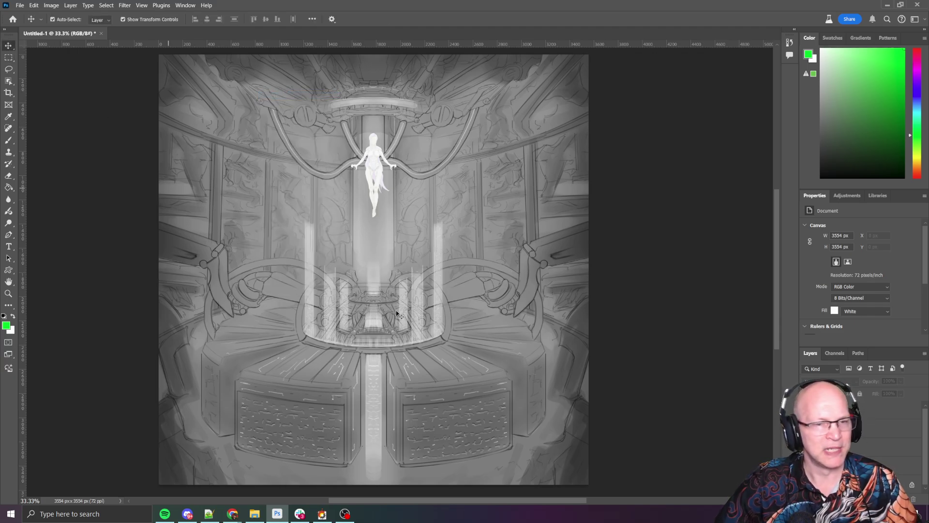
pyautogui.click(420, 337)
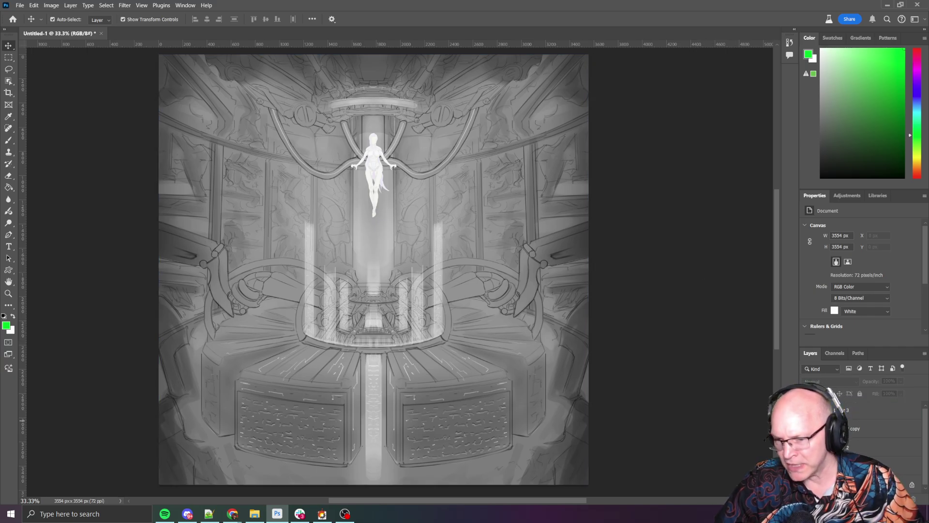
pyautogui.click(807, 429)
pyautogui.click(806, 447)
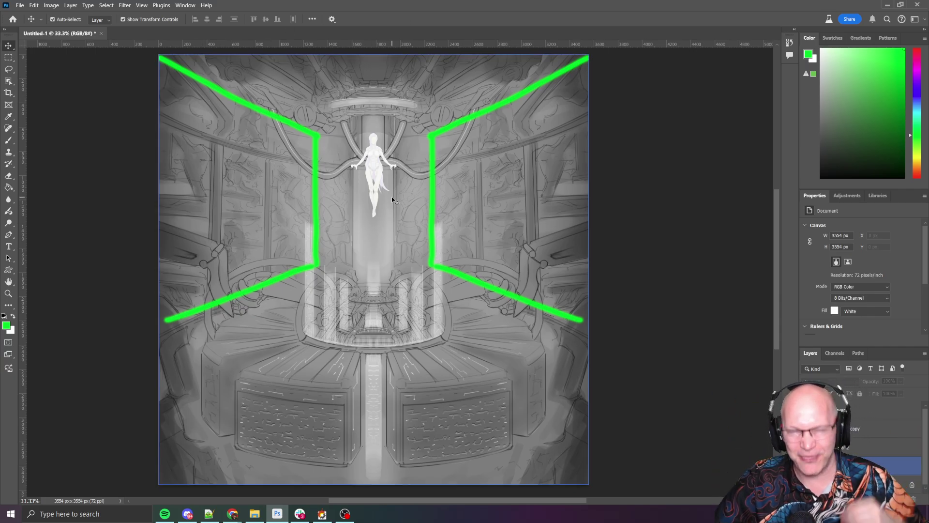
pyautogui.click(458, 121)
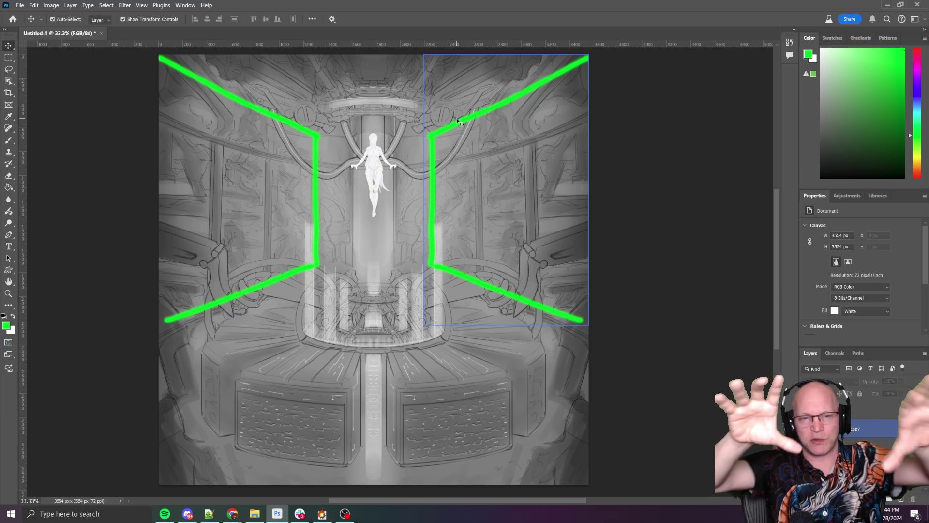
pyautogui.click(414, 217)
# - Switch to the Chrome window with the Quantint (Quantum INT) Trello card
pyautogui.hotkey('alt', 'Tab')
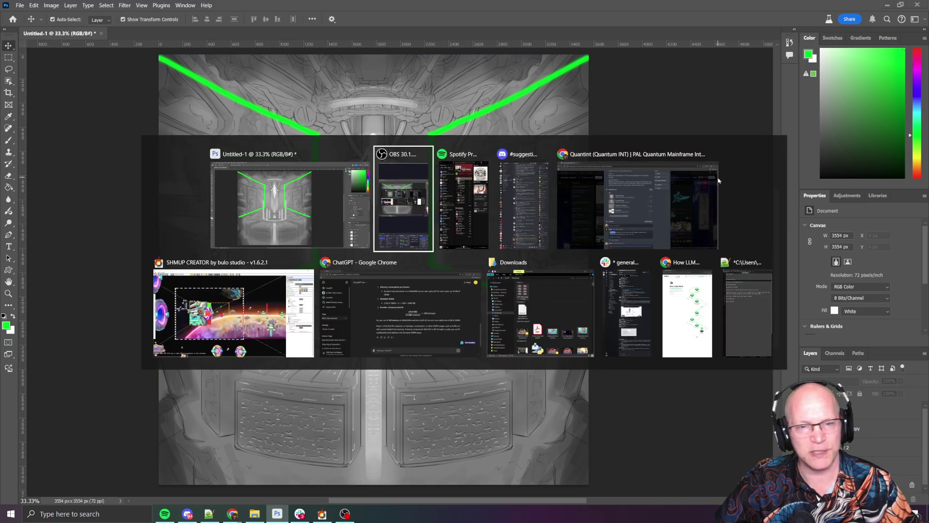
pyautogui.hotkey('alt', 'shift', 'Tab')
pyautogui.hotkey('alt', 'Tab')
pyautogui.hotkey('alt', 'Tab')
pyautogui.hotkey('alt', 'Tab')
pyautogui.press('Tab')
pyautogui.press('Tab')
pyautogui.press('Tab')
pyautogui.press('Tab')
pyautogui.hotkey('shift', 'Tab')
pyautogui.hotkey('shift', 'Tab')
pyautogui.press('Tab')
pyautogui.press('Tab')
pyautogui.hotkey('shift', 'Tab')
pyautogui.hotkey('shift', 'Tab')
# - Examine the card's comments and concept images, enlarging the page to 200% for the factory hall references with the suspended figure
pyautogui.scroll(-3, 502, 318)
pyautogui.scroll(-15, 591, 338)
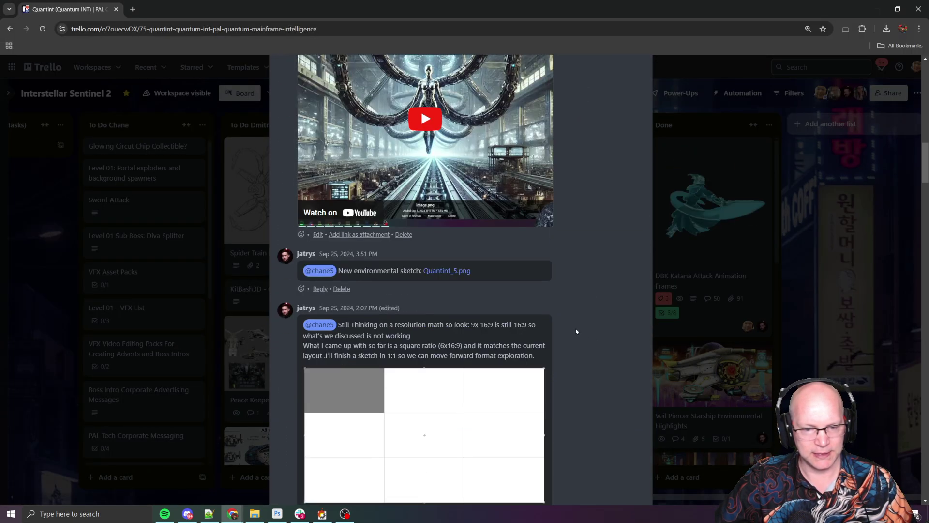
pyautogui.scroll(-15, 575, 322)
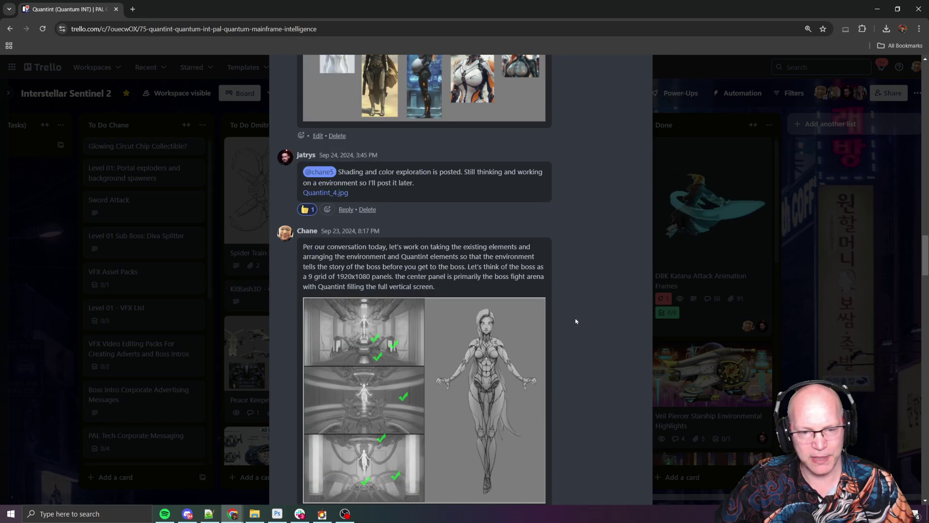
pyautogui.scroll(-15, 578, 301)
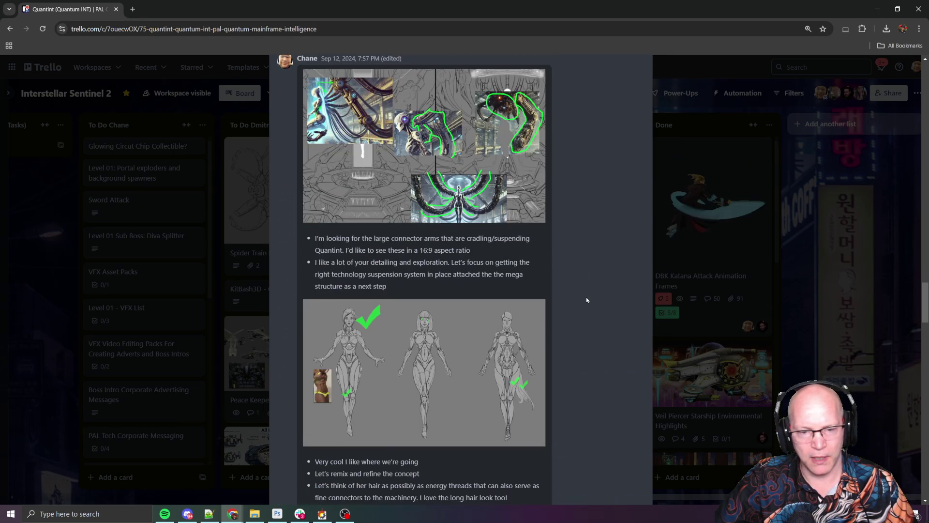
pyautogui.scroll(-8, 586, 300)
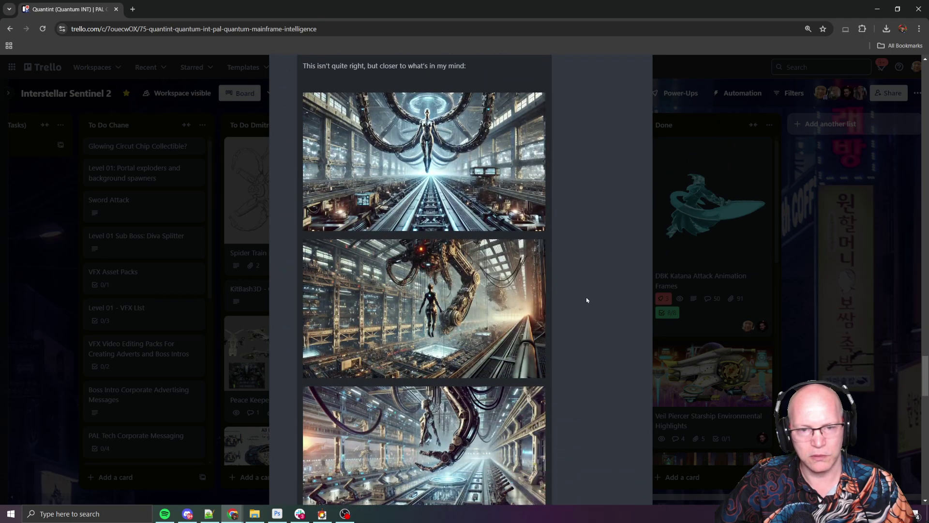
pyautogui.scroll(-4, 560, 296)
pyautogui.scroll(-4, 555, 342)
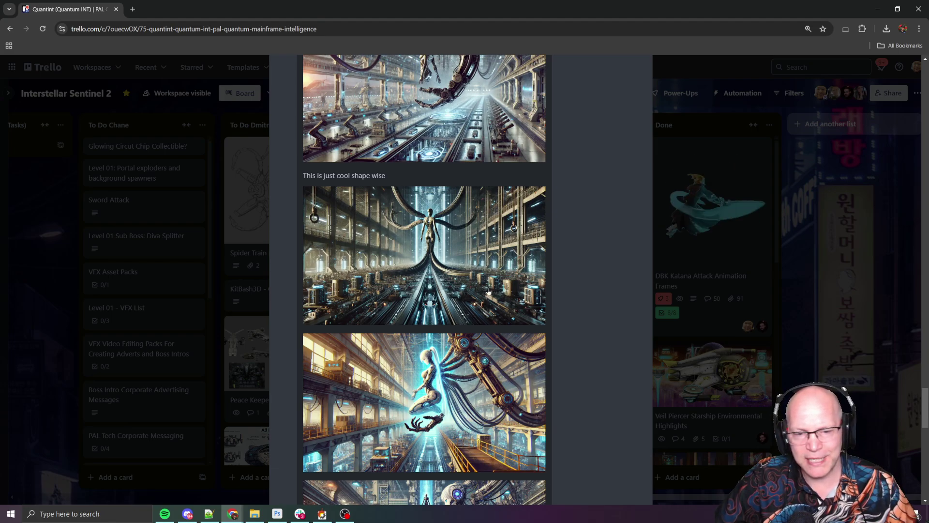
pyautogui.scroll(1, 580, 225)
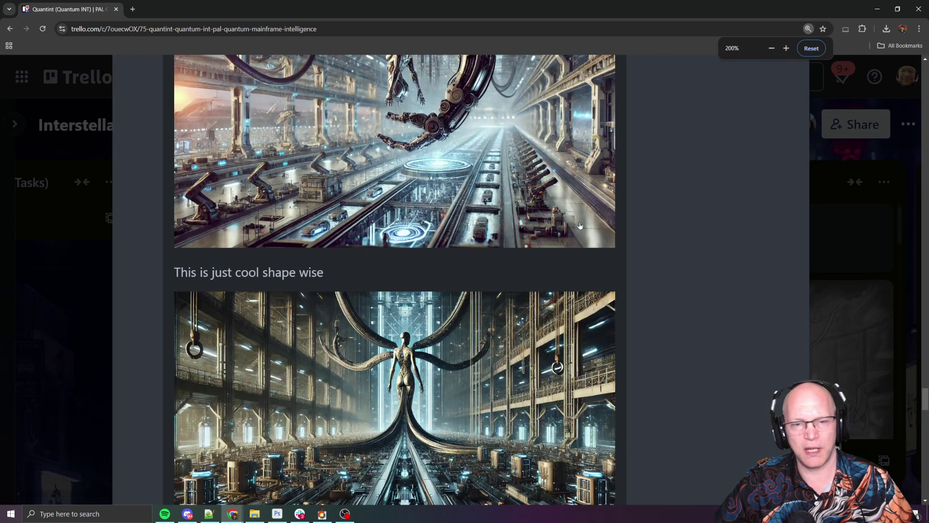
pyautogui.scroll(5, 460, 212)
pyautogui.scroll(8, 460, 213)
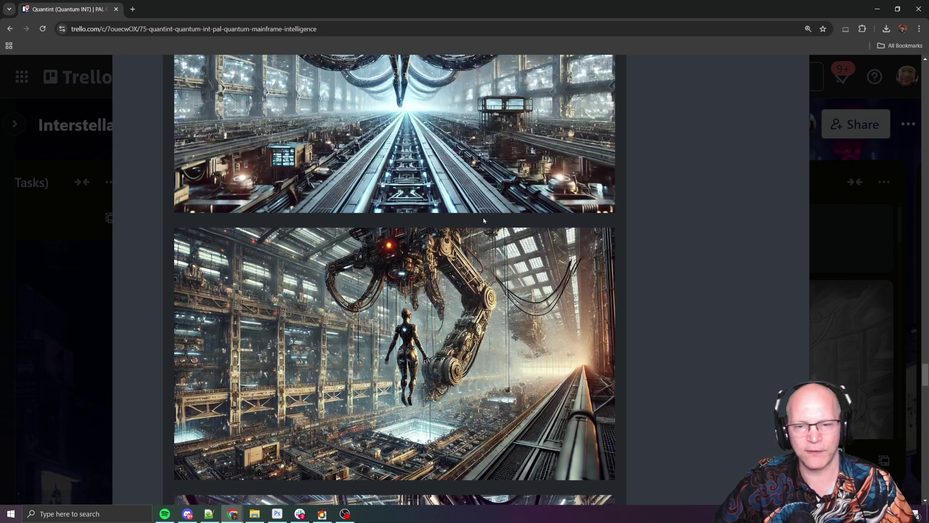
pyautogui.scroll(2, 486, 249)
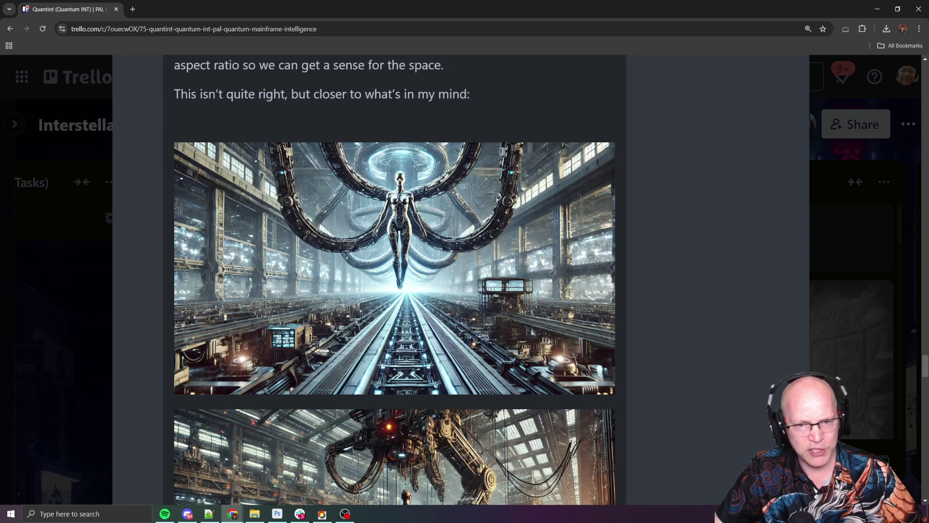
# - Return to Photoshop and examine the sketch's lower platforms, side walls and suspended figure against the green guide lines
pyautogui.hotkey('alt', 'Tab')
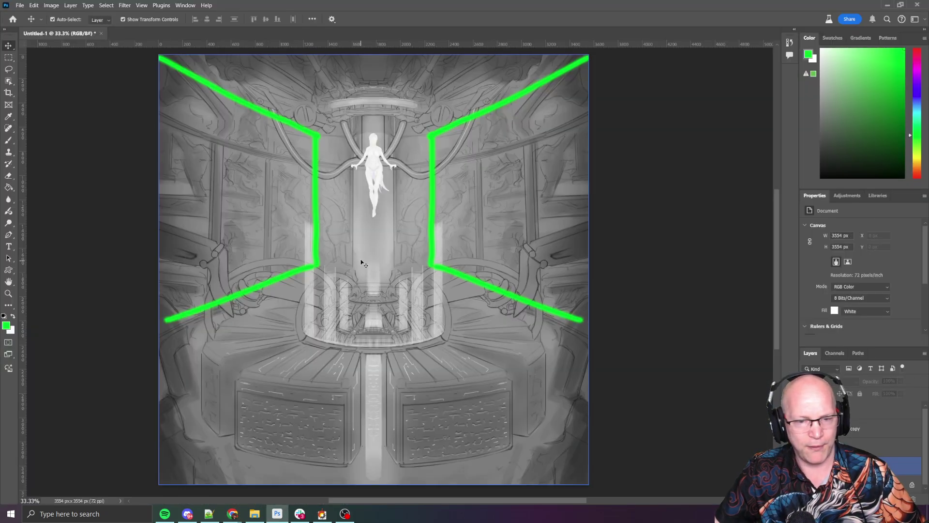
pyautogui.scroll(1, 363, 260)
pyautogui.scroll(-4, 360, 290)
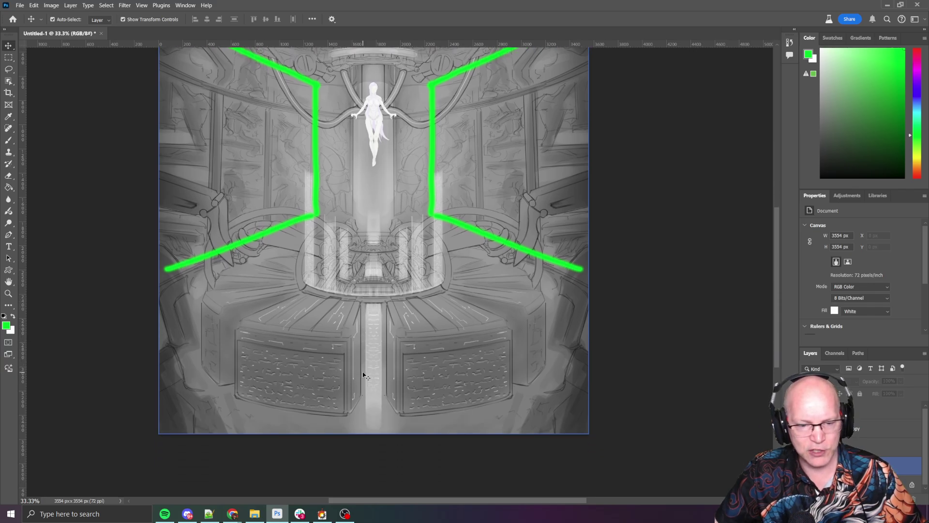
pyautogui.scroll(2, 354, 371)
pyautogui.scroll(1, 354, 371)
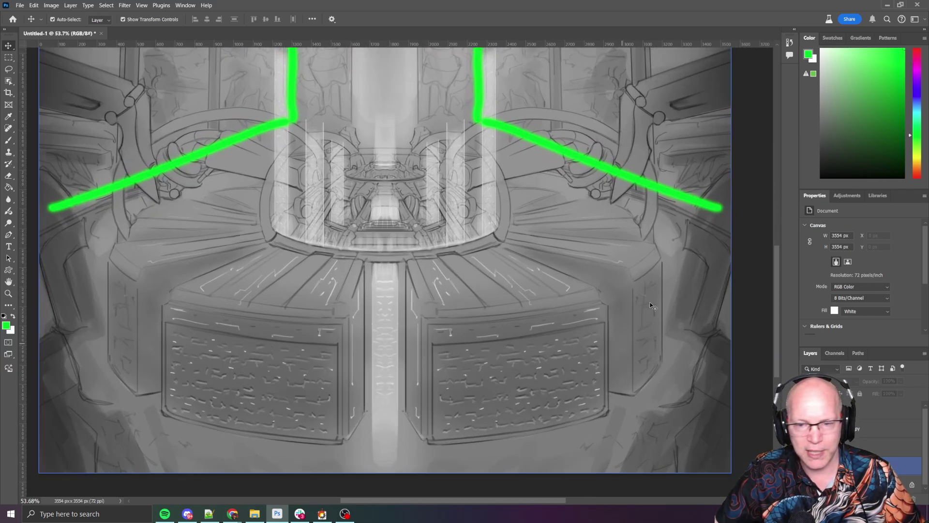
pyautogui.scroll(-2, 377, 295)
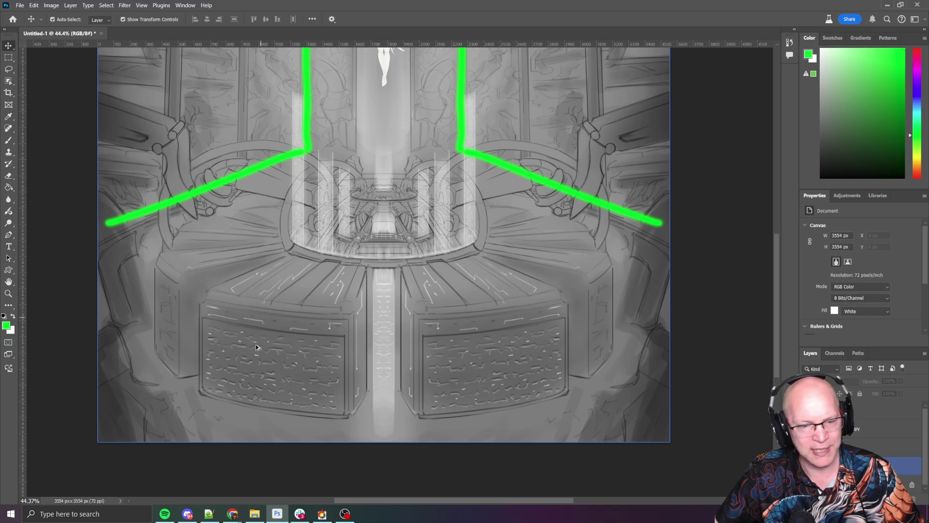
pyautogui.scroll(5, 545, 221)
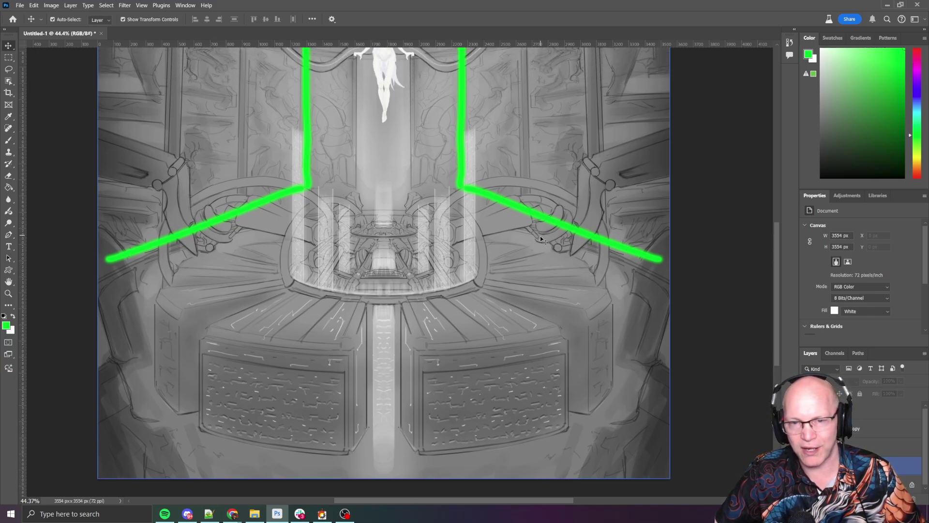
pyautogui.scroll(2, 540, 250)
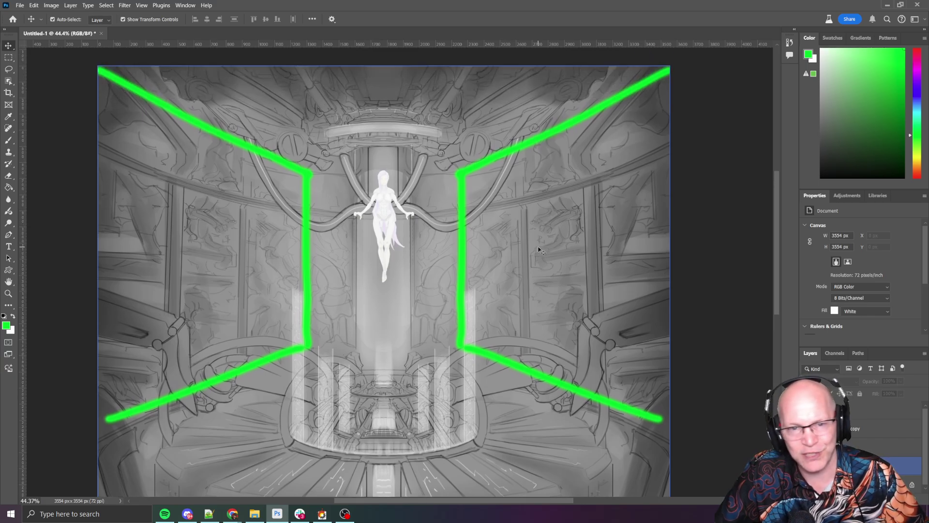
pyautogui.scroll(2, 479, 166)
pyautogui.scroll(-1, 427, 201)
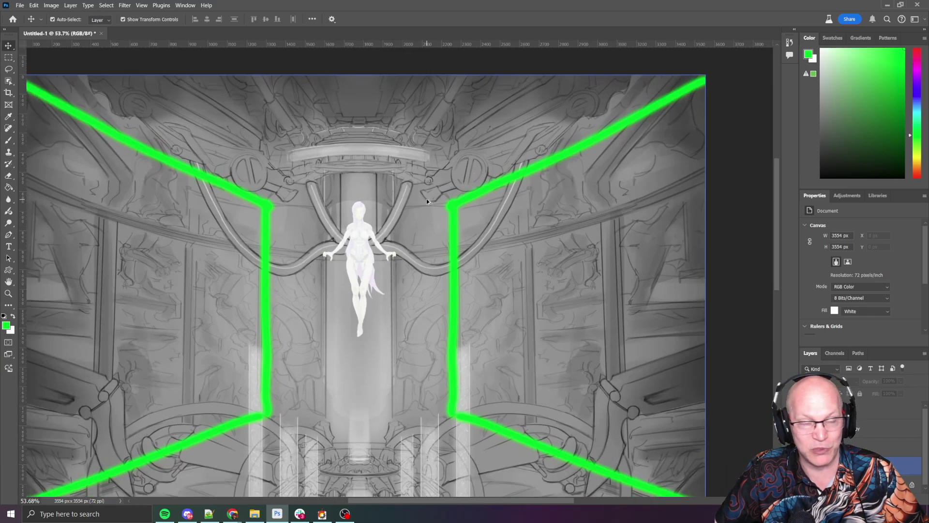
# - Examine the whole environment sketch, comparing the walls, ceiling and lower platform with the green perspective guide lines
pyautogui.scroll(-1, 428, 198)
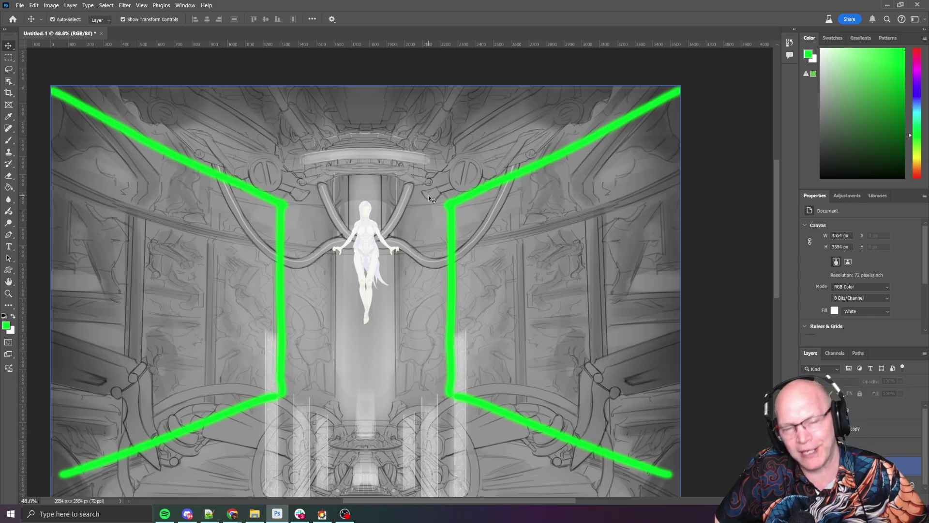
pyautogui.scroll(-1, 426, 236)
pyautogui.scroll(1, 425, 236)
pyautogui.scroll(-2, 425, 234)
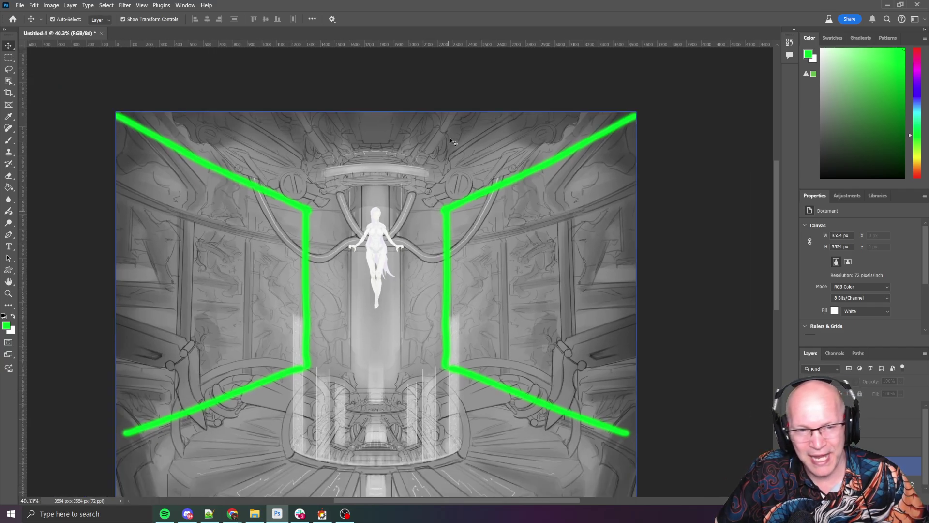
pyautogui.scroll(-1, 397, 248)
pyautogui.scroll(-1, 397, 247)
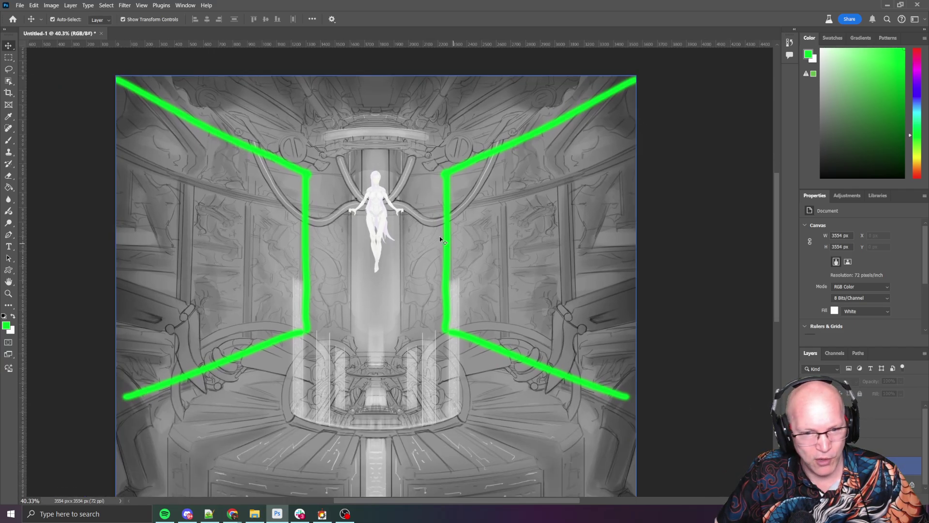
# - Switch to the Chrome window and examine the Quantint card's comments, including the Quantint _2B.jpg sketches, up to the attachments list
pyautogui.hotkey('alt', 'Tab')
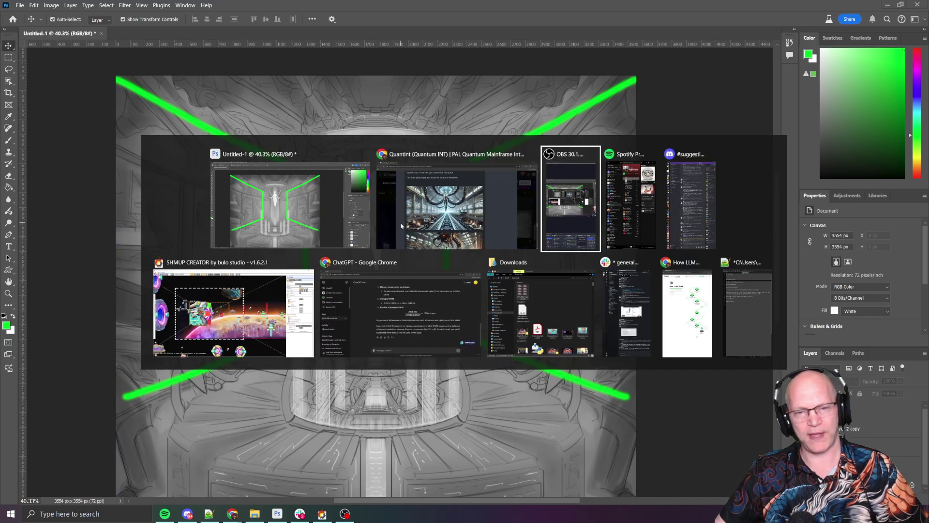
pyautogui.scroll(10, 454, 259)
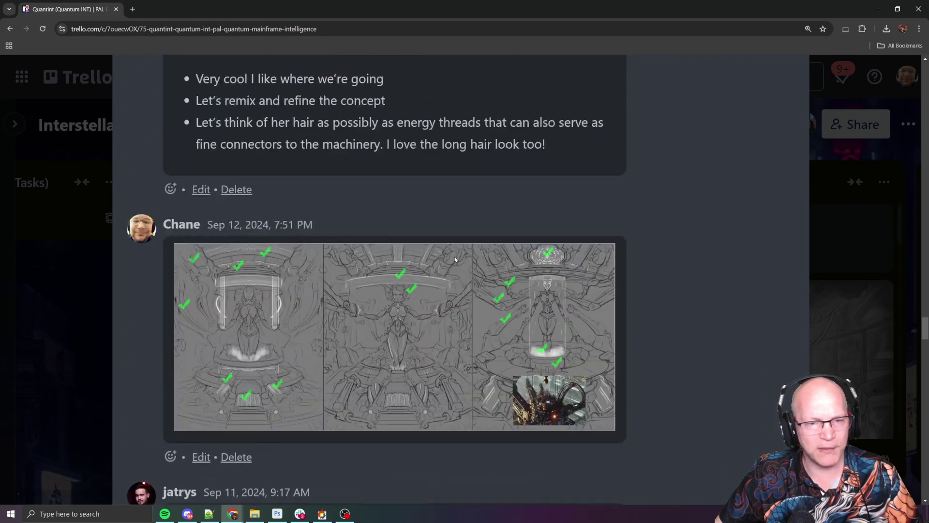
pyautogui.scroll(-5, 455, 259)
pyautogui.scroll(2, 455, 259)
pyautogui.scroll(-3, 454, 259)
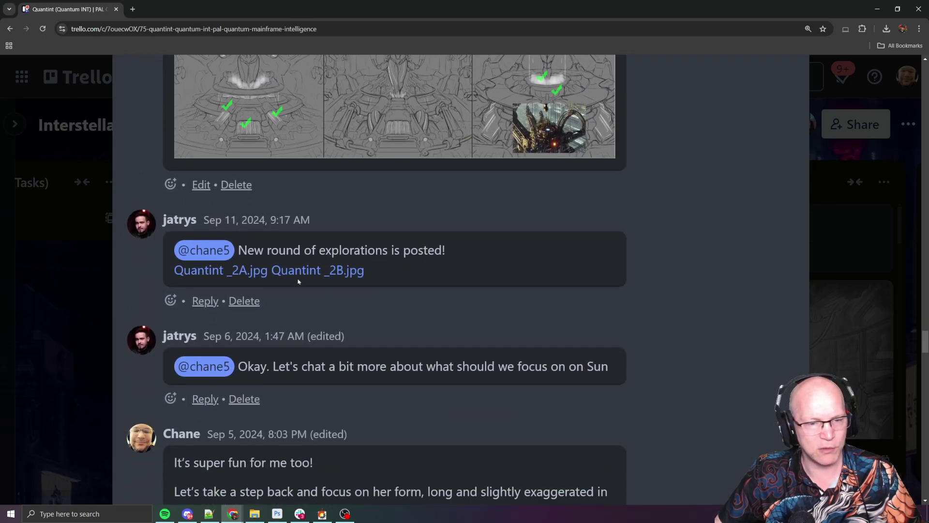
pyautogui.click(300, 272)
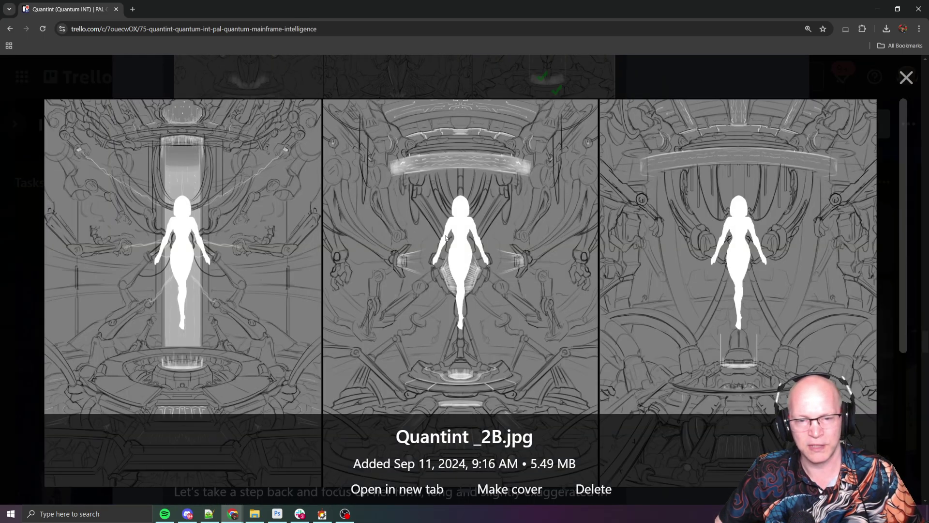
pyautogui.press('Escape')
pyautogui.scroll(20, 333, 269)
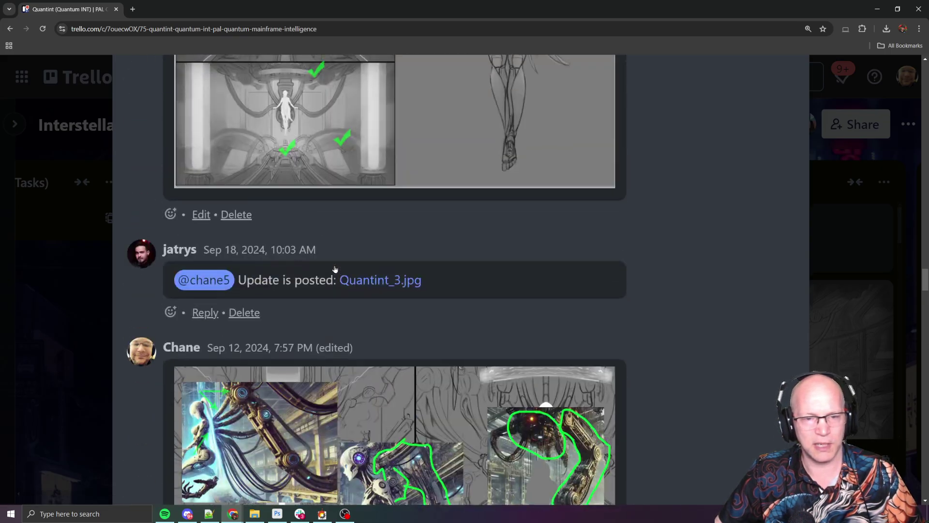
pyautogui.scroll(20, 334, 269)
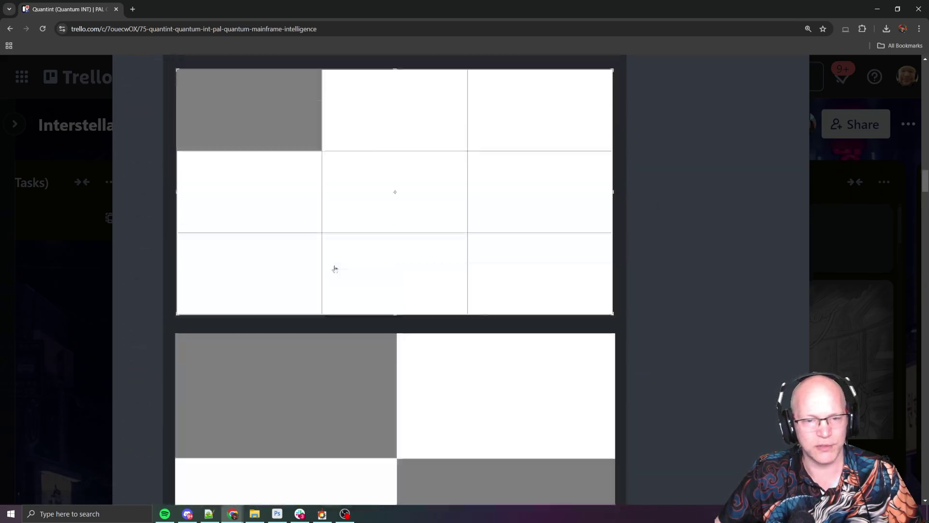
pyautogui.scroll(20, 335, 269)
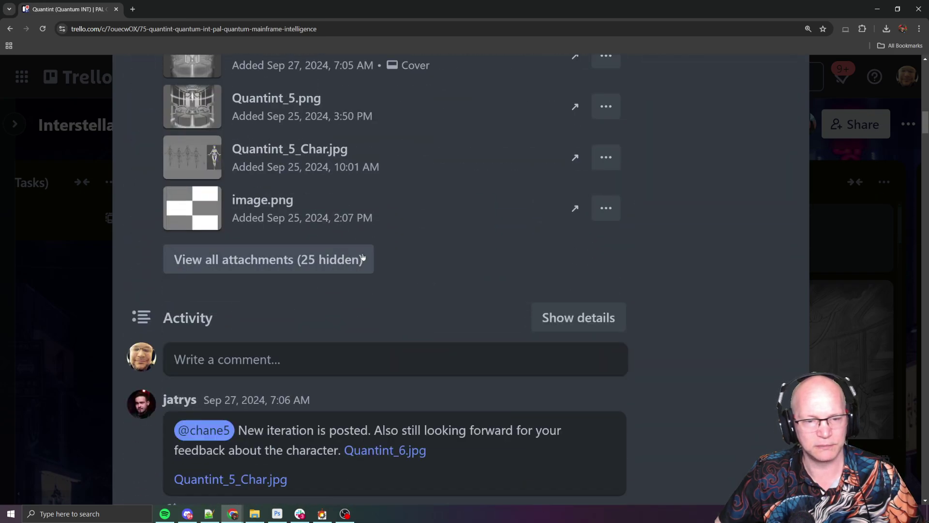
# - Open Quantint_5_Char.jpg from the Sep 27 comment and copy the character sheet image
pyautogui.hotkey('ctrl', '-')
pyautogui.hotkey('ctrl', '-')
pyautogui.hotkey('ctrl', '-')
pyautogui.hotkey('ctrl', '-')
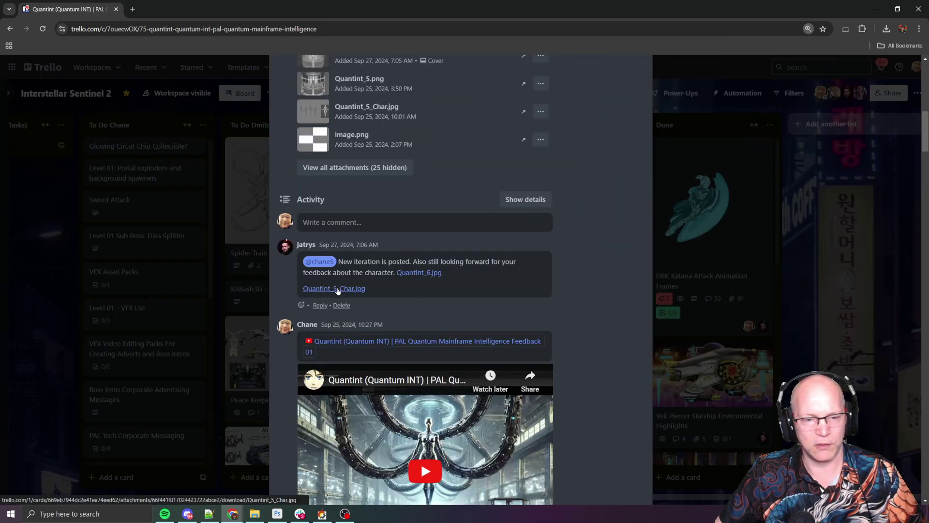
pyautogui.click(338, 289)
pyautogui.rightClick(484, 171)
pyautogui.click(504, 199)
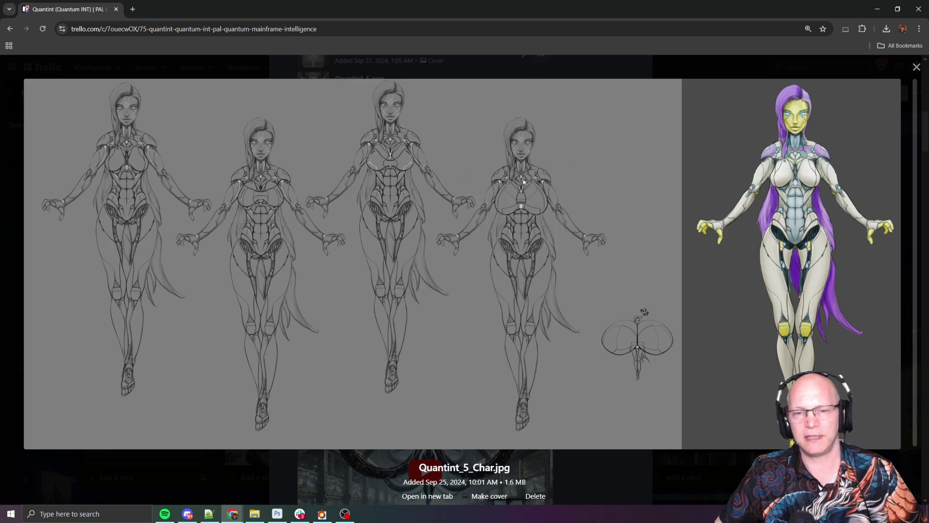
# - Switch to Photoshop and paste the copied character sheet into a new 4737 × 2000 px document
pyautogui.hotkey('alt', 'Tab')
pyautogui.hotkey('ctrl', 'v')
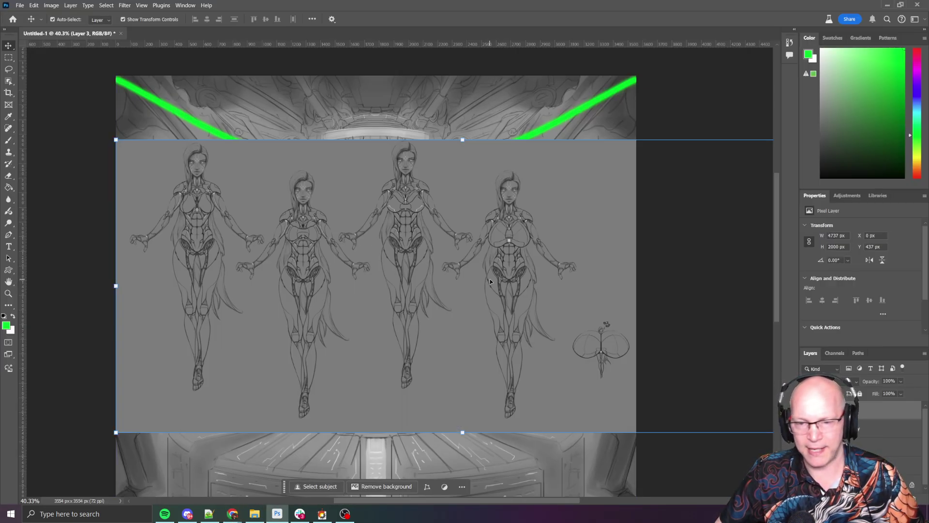
pyautogui.hotkey('ctrl', 'z')
pyautogui.hotkey('alt', 'f')
pyautogui.press('n')
pyautogui.press('Return')
pyautogui.hotkey('ctrl', 'v')
pyautogui.scroll(4, 590, 186)
pyautogui.scroll(6, 699, 229)
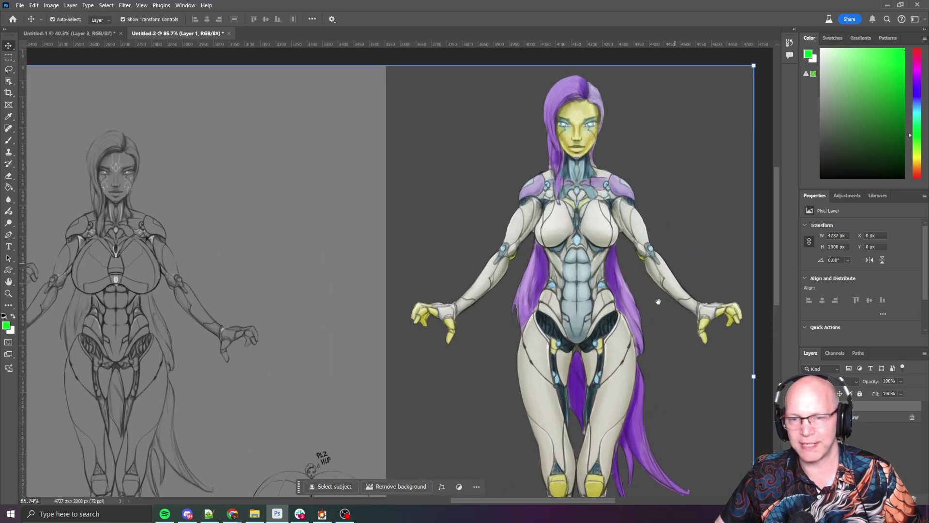
pyautogui.moveTo(636, 313); pyautogui.dragTo(522, 227)
pyautogui.scroll(-3, 504, 219)
# - Return to the Trello card in Chrome, close the character sheet and enlarge the comment image with the four colour variants
pyautogui.hotkey('alt', 'Tab')
pyautogui.hotkey('alt', 'Tab')
pyautogui.hotkey('alt', 'Tab')
pyautogui.press('Escape')
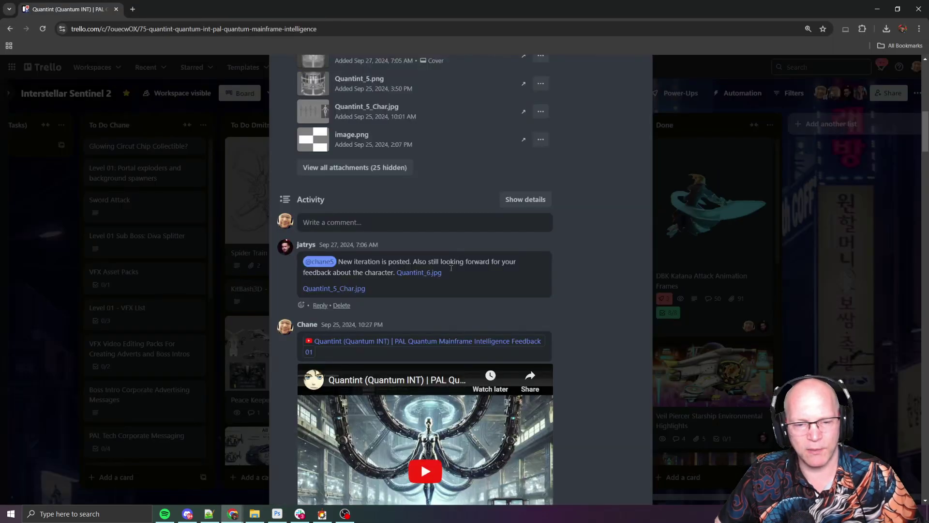
pyautogui.scroll(-10, 449, 278)
pyautogui.scroll(-10, 443, 291)
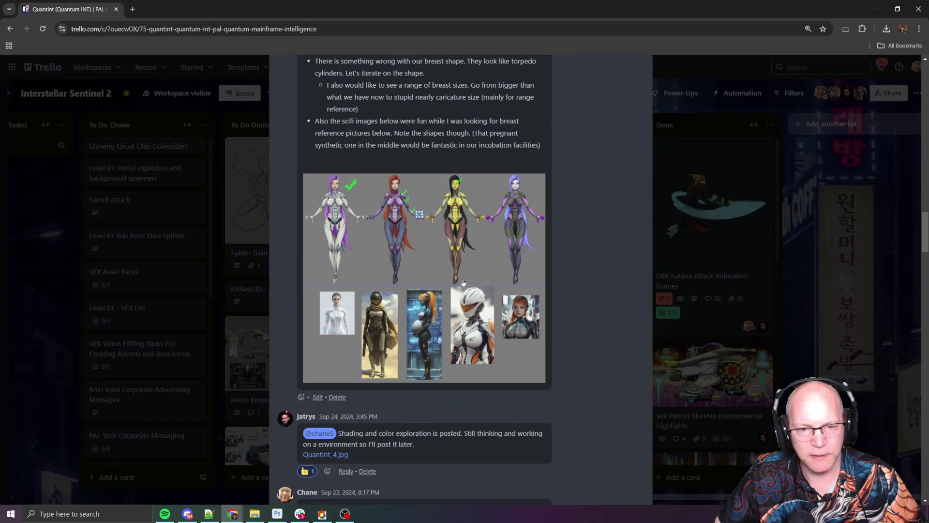
pyautogui.click(536, 205)
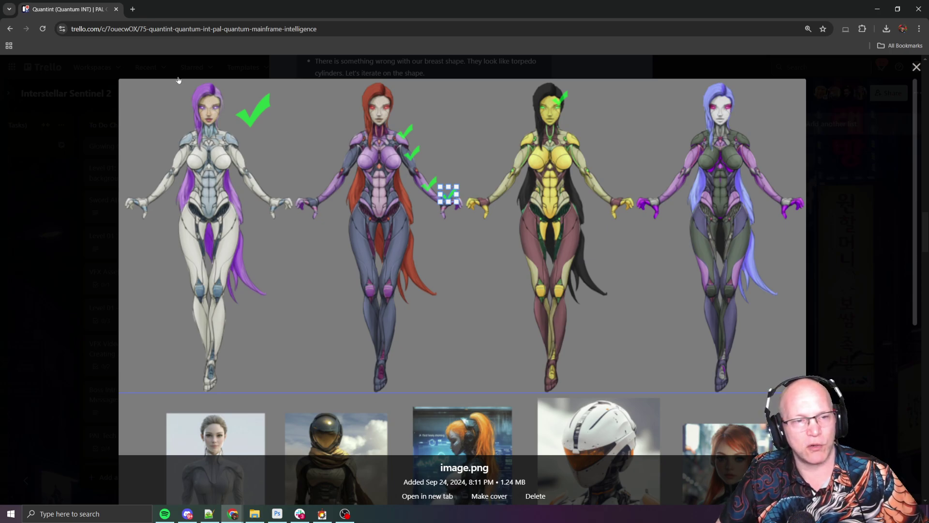
# - Capture the purple-haired variant's head and paste it into the Photoshop character sheet, left of the coloured figure's head
pyautogui.press('super+shift+s')
pyautogui.moveTo(179, 80); pyautogui.dragTo(232, 129)
pyautogui.hotkey('alt', 'Tab')
pyautogui.press('ctrl')
pyautogui.hotkey('ctrl', 'v')
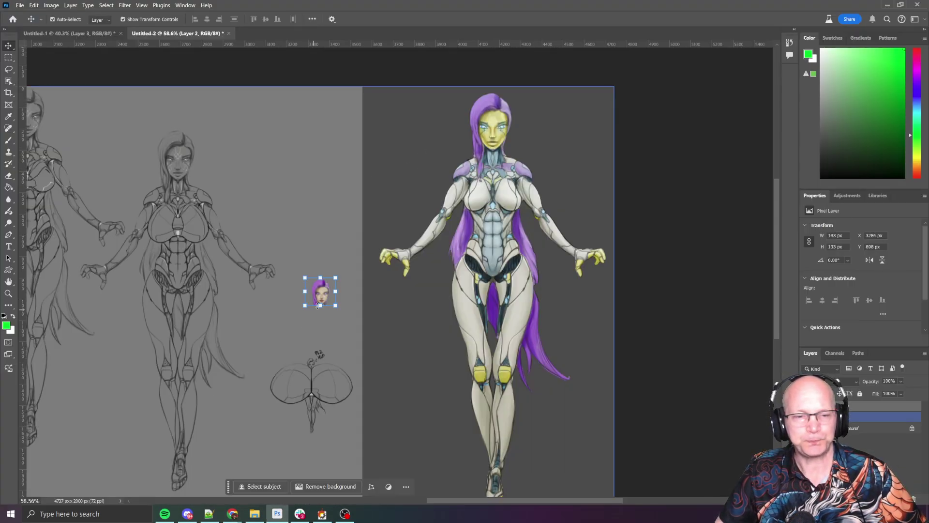
pyautogui.moveTo(319, 304); pyautogui.dragTo(427, 127)
# - Capture the black-haired, yellow-faced variant's head from the Trello image and place it right of the coloured figure's head in Photoshop
pyautogui.hotkey('alt', 'Tab')
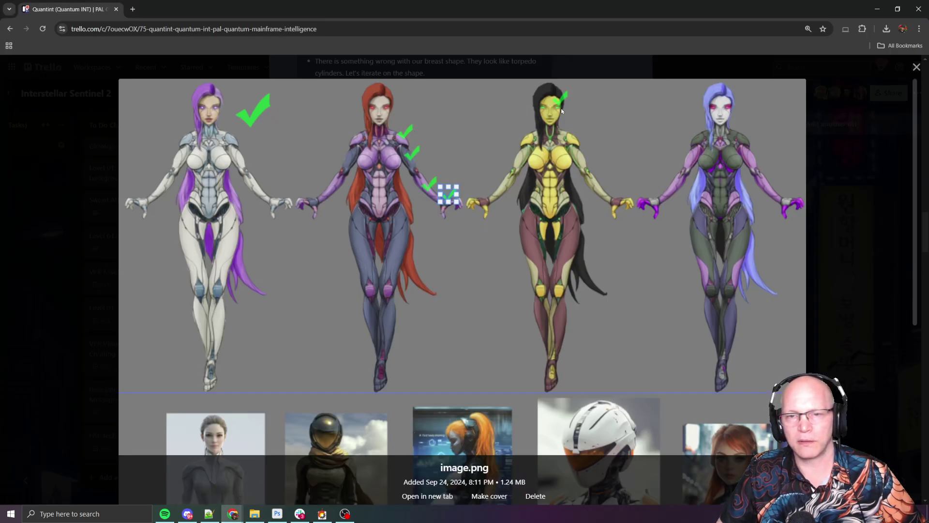
pyautogui.press('super+shift+s')
pyautogui.moveTo(527, 79); pyautogui.dragTo(576, 128)
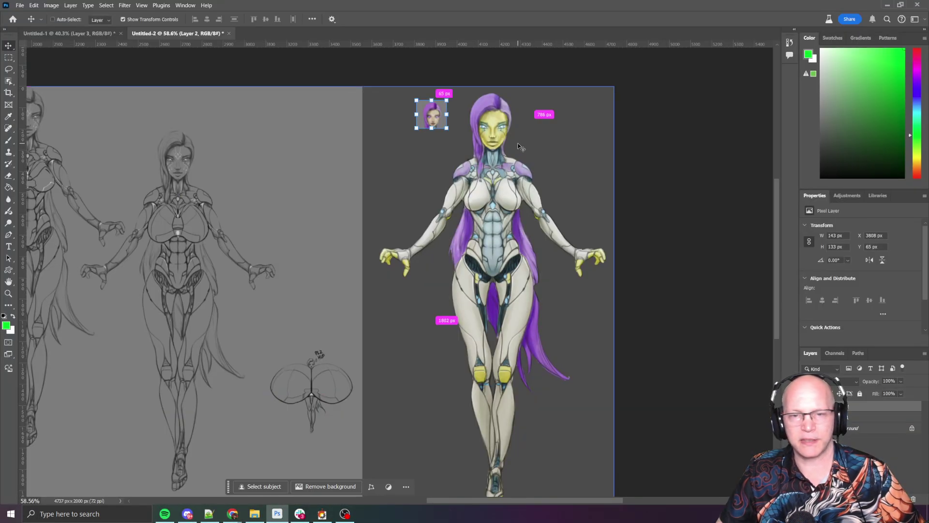
pyautogui.moveTo(431, 113)
pyautogui.mouseDown()
pyautogui.moveTo(320, 290)
pyautogui.moveTo(415, 187)
pyautogui.moveTo(541, 121)
pyautogui.mouseUp()
pyautogui.scroll(4, 542, 121)
pyautogui.scroll(1, 542, 124)
pyautogui.scroll(3, 550, 118)
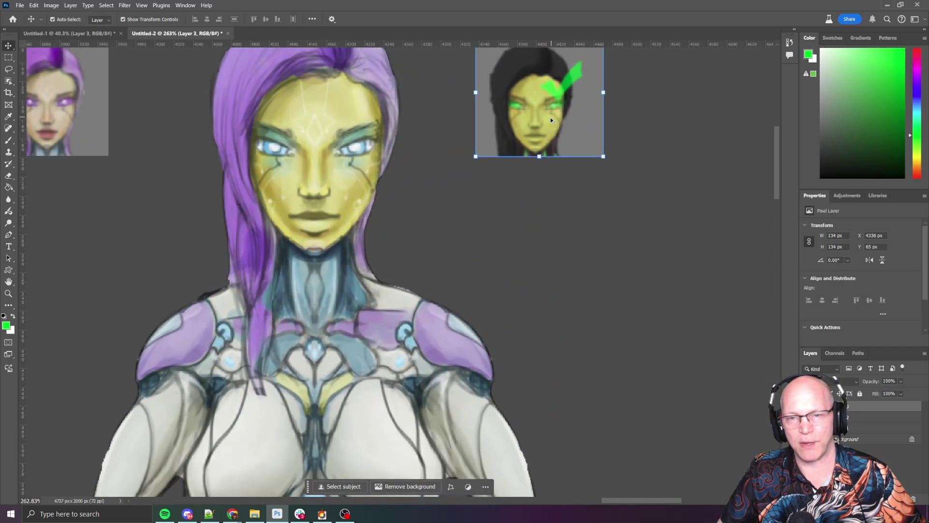
pyautogui.scroll(-4, 544, 118)
pyautogui.scroll(2, 538, 115)
# - Add the green text note "Only green eye" below the black-haired head
pyautogui.press('t')
pyautogui.click(533, 175)
pyautogui.write('On')
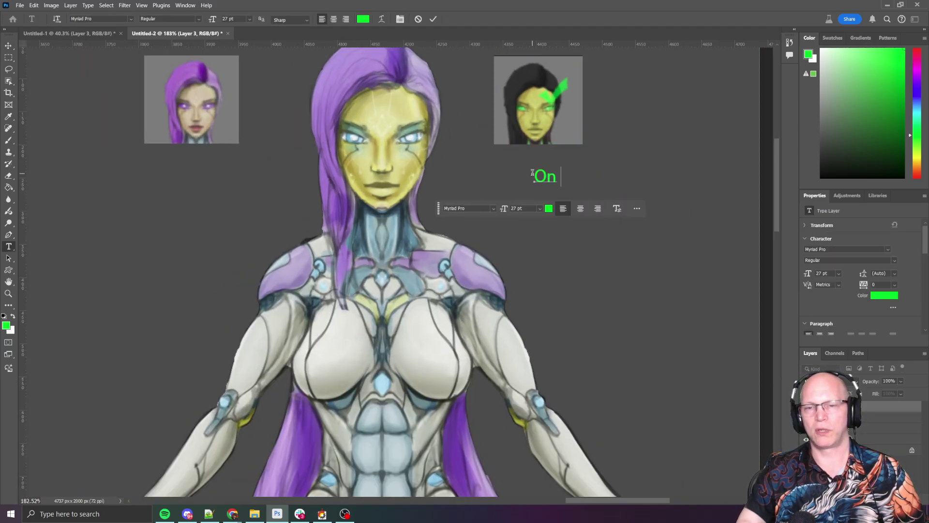
pyautogui.write('ly green eye')
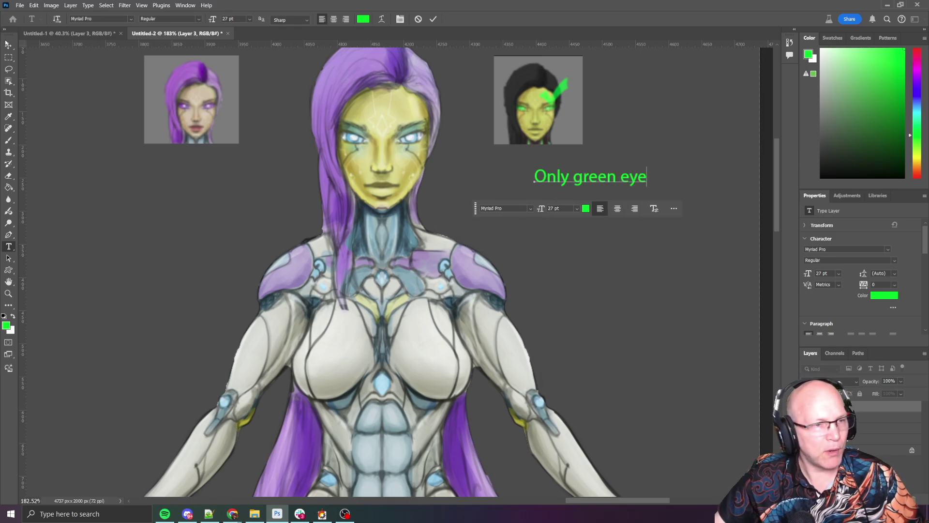
pyautogui.click(8, 45)
# - Examine the coloured figure's hands, legs and torso and the line-art figures, comparing them with the four colour variants in Trello
pyautogui.scroll(-5, 265, 196)
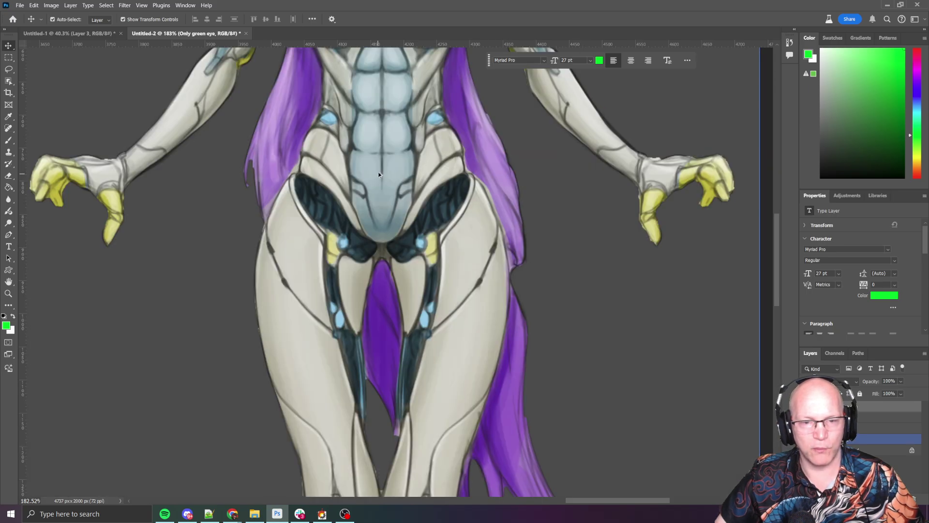
pyautogui.scroll(-5, 379, 175)
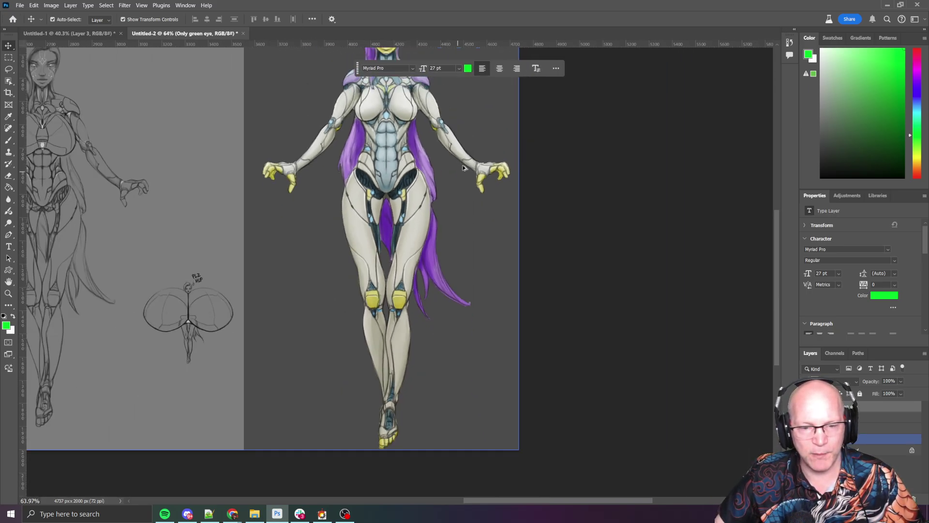
pyautogui.scroll(1, 463, 168)
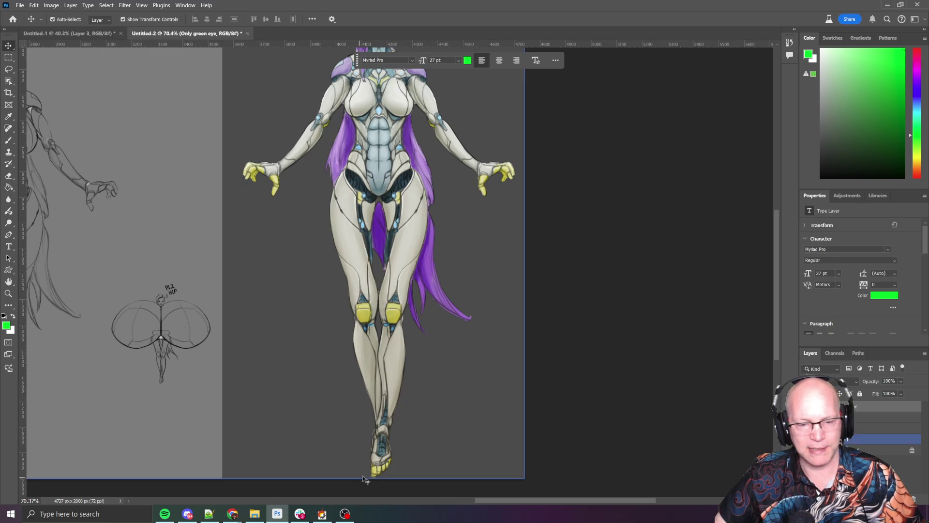
pyautogui.scroll(3, 372, 121)
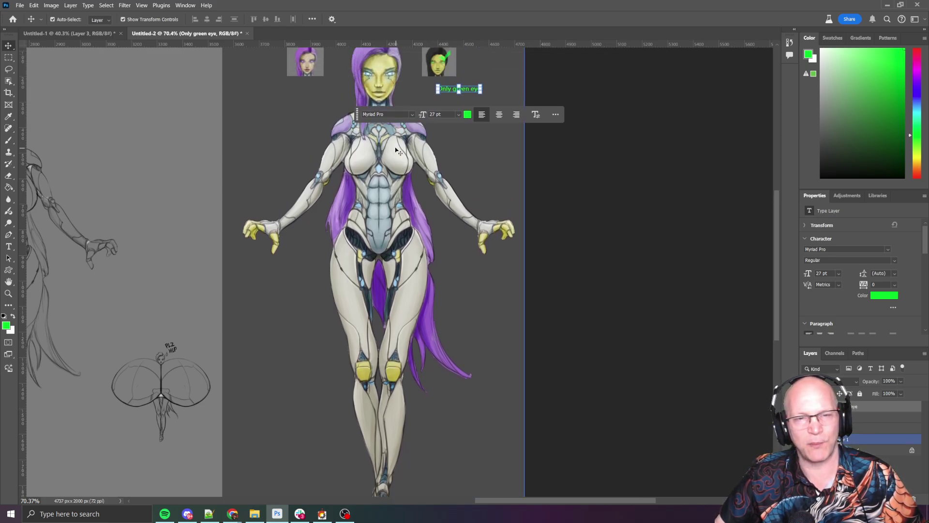
pyautogui.scroll(-1, 287, 181)
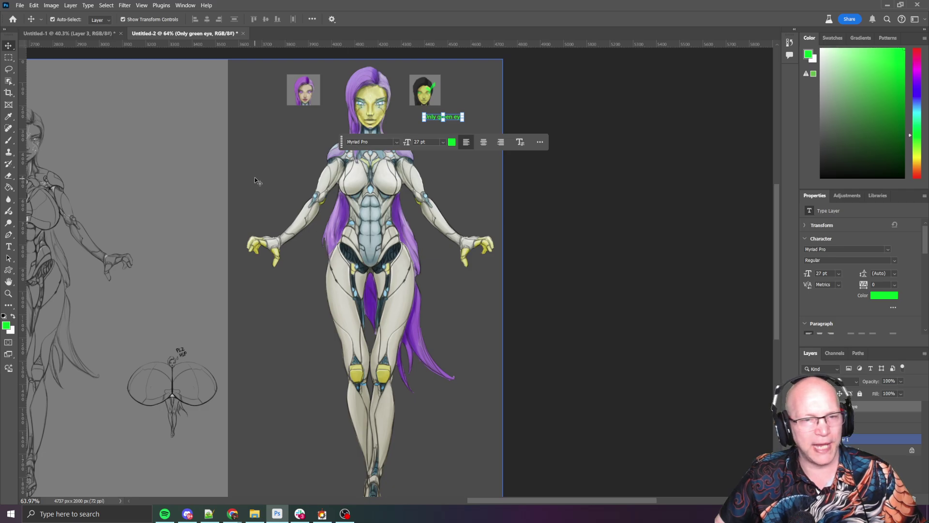
pyautogui.moveTo(255, 177); pyautogui.dragTo(504, 177)
pyautogui.moveTo(227, 167)
pyautogui.mouseDown()
pyautogui.moveTo(520, 214)
pyautogui.moveTo(598, 204)
pyautogui.moveTo(342, 172)
pyautogui.mouseUp()
pyautogui.hotkey('alt', 'Tab')
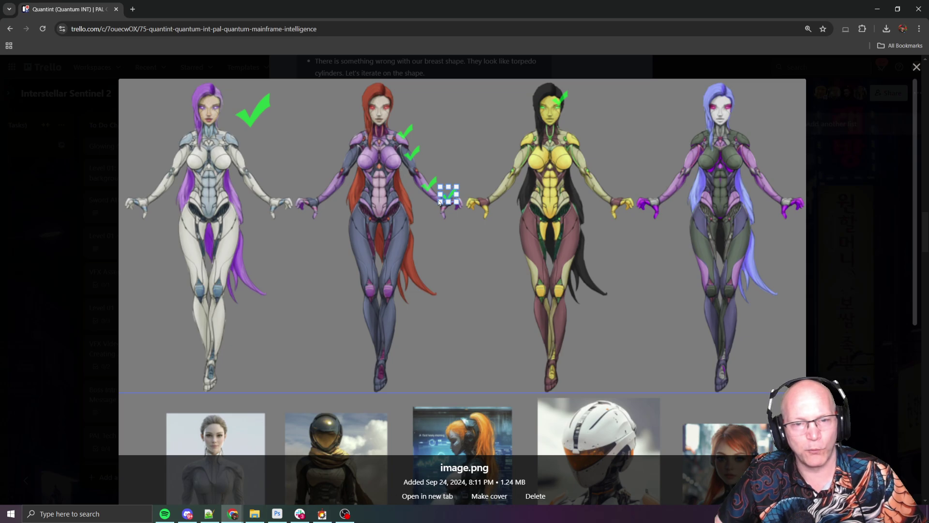
pyautogui.hotkey('alt', 'Tab')
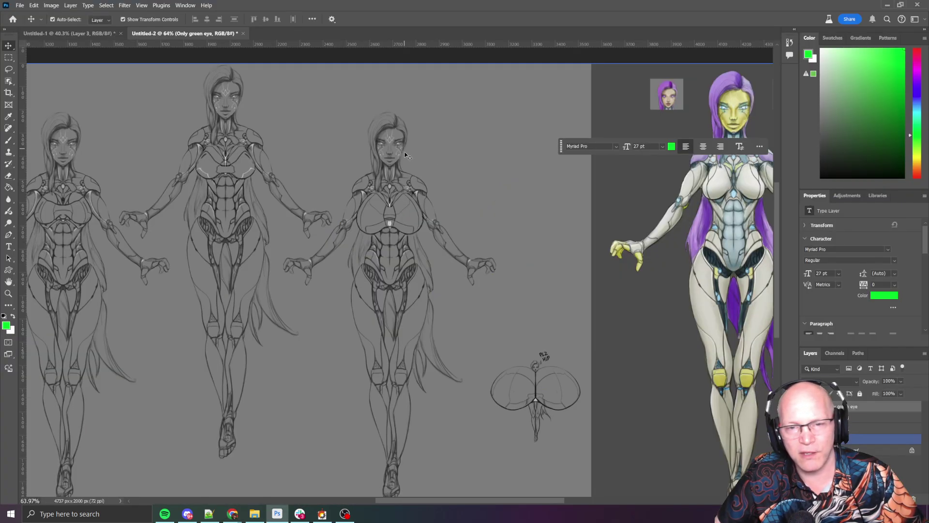
pyautogui.moveTo(586, 221); pyautogui.dragTo(382, 226)
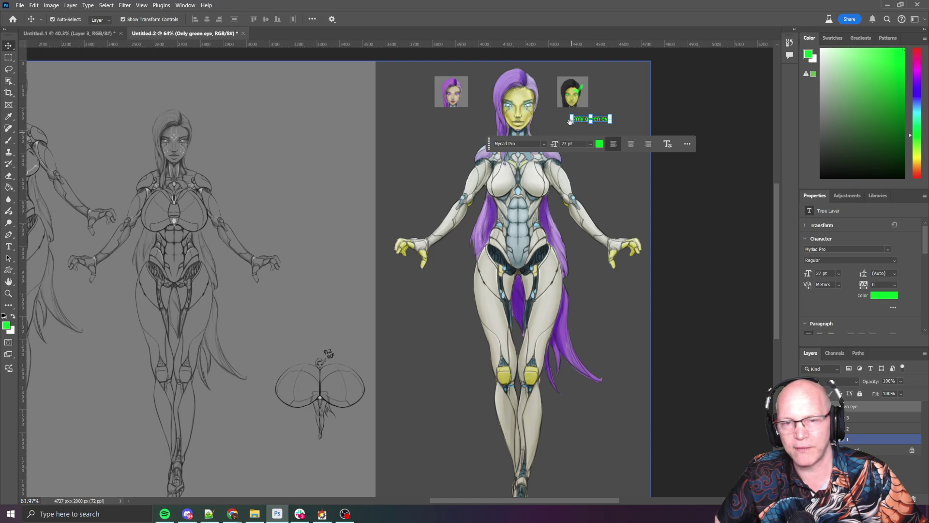
pyautogui.moveTo(467, 268); pyautogui.dragTo(417, 262)
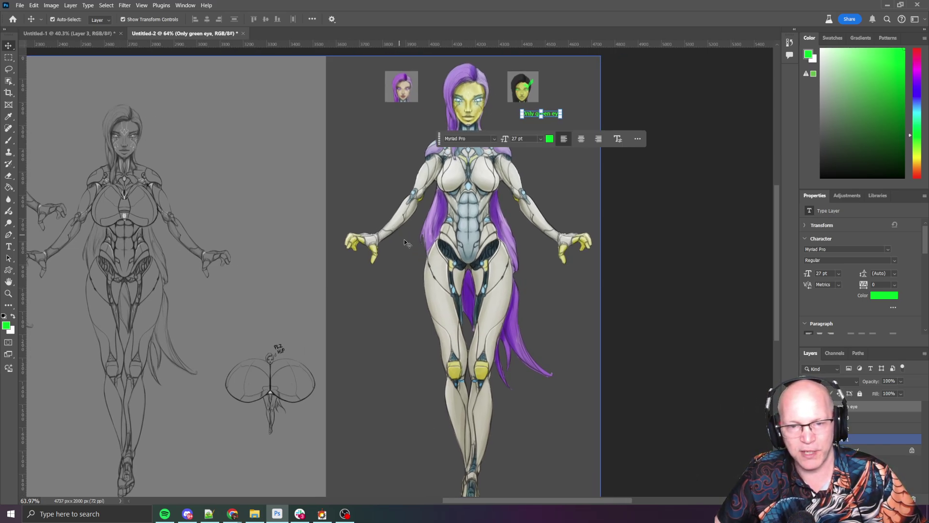
pyautogui.hotkey('alt', 'Tab')
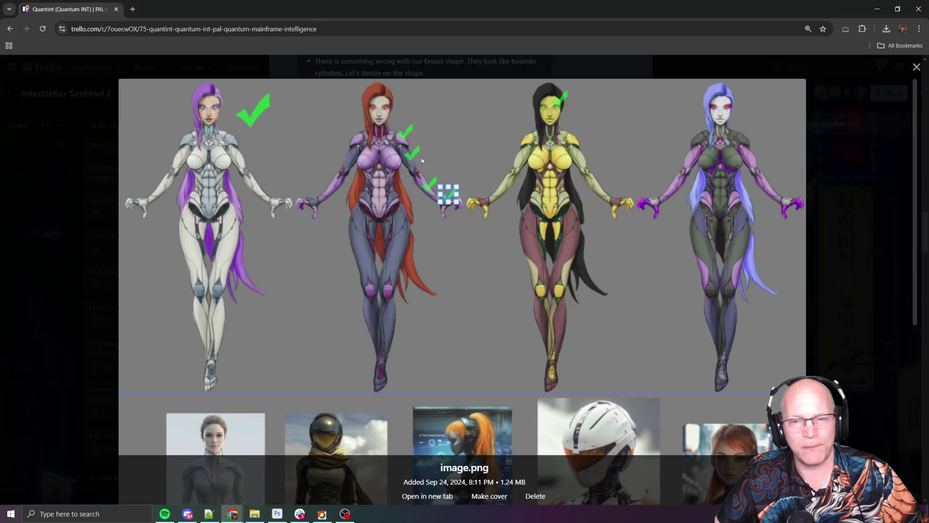
pyautogui.hotkey('alt', 'Tab')
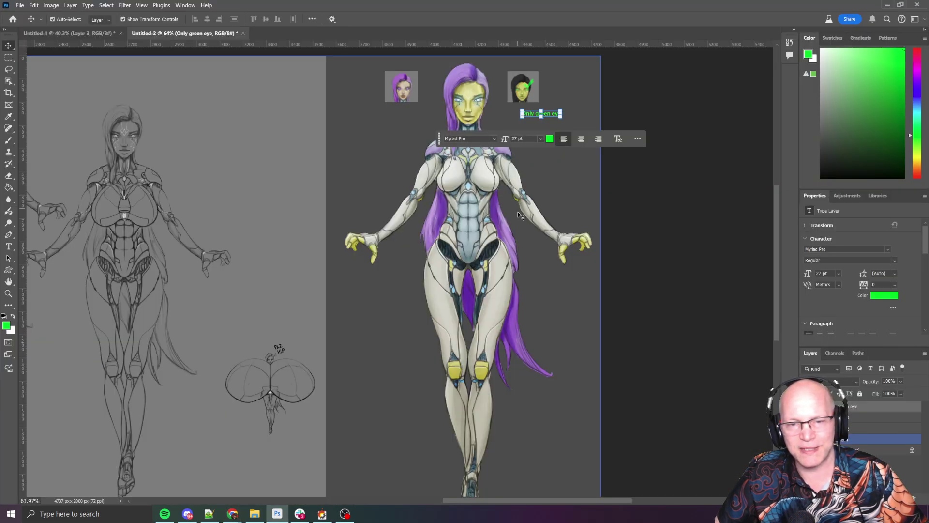
# - Capture all four full-body colour variants from the Trello image and paste them into the Photoshop character sheet
pyautogui.hotkey('alt', 'Tab')
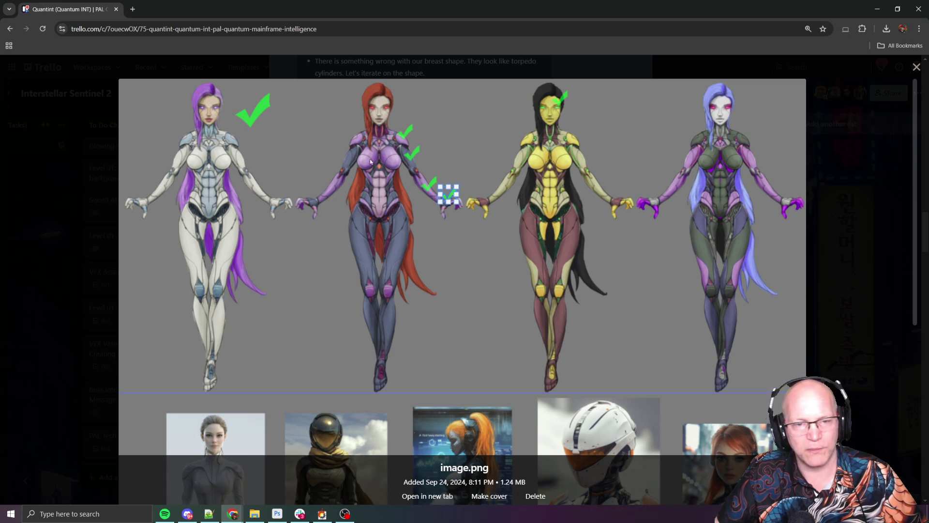
pyautogui.press('super+shift+s')
pyautogui.moveTo(124, 81); pyautogui.dragTo(802, 396)
pyautogui.hotkey('alt', 'Tab')
pyautogui.hotkey('ctrl', 'v')
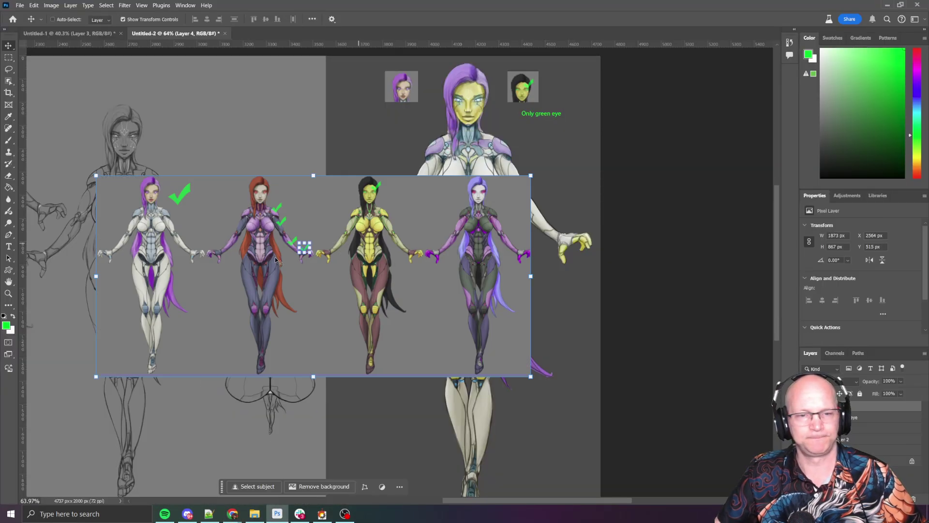
# - Examine the body, arm and leg colours across the four pasted colour variants, from the white one to the blue-haired one
pyautogui.scroll(4, 259, 287)
pyautogui.scroll(7, 260, 289)
pyautogui.scroll(-1, 314, 261)
pyautogui.moveTo(272, 214); pyautogui.dragTo(448, 289)
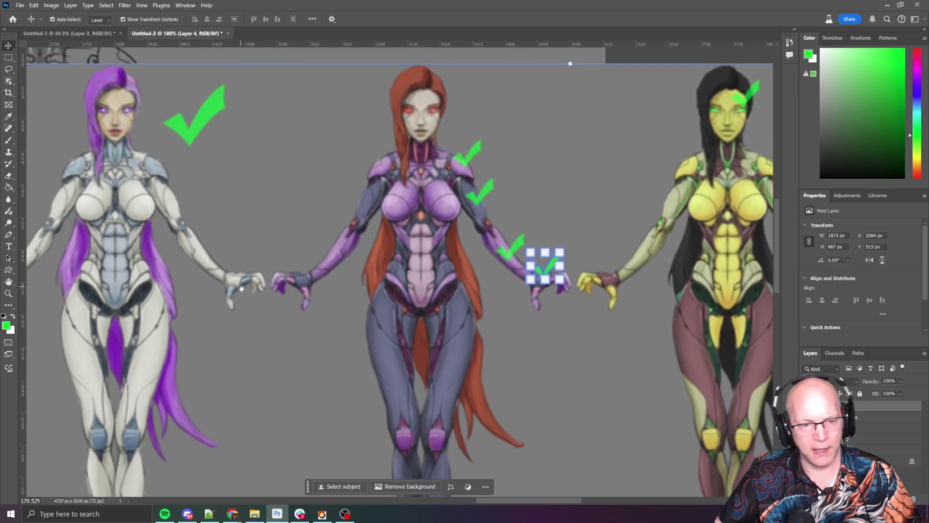
pyautogui.moveTo(558, 321); pyautogui.dragTo(514, 359)
pyautogui.moveTo(315, 244); pyautogui.dragTo(188, 233)
pyautogui.moveTo(253, 212); pyautogui.dragTo(535, 175)
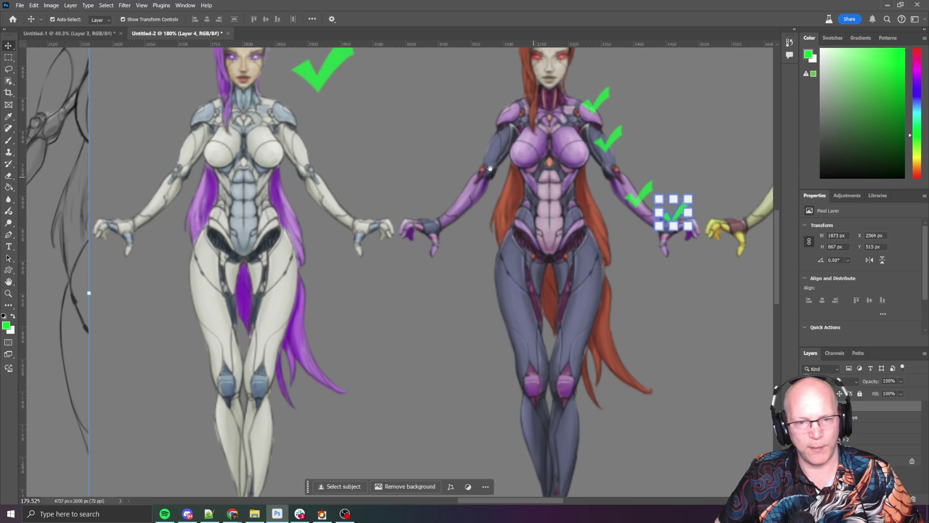
pyautogui.moveTo(429, 264); pyautogui.dragTo(121, 297)
pyautogui.moveTo(443, 222); pyautogui.dragTo(396, 234)
pyautogui.scroll(-5, 396, 233)
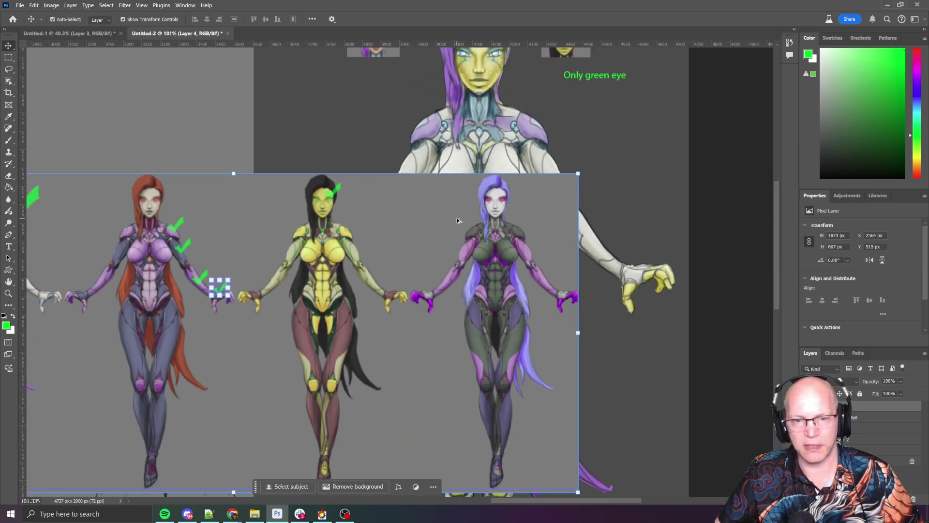
pyautogui.scroll(-3, 456, 218)
# - Shift the pasted colour-variant image within the sheet and extend the canvas upwards to a height of 4000 pixels
pyautogui.moveTo(447, 222); pyautogui.dragTo(248, 215)
pyautogui.moveTo(340, 216); pyautogui.dragTo(269, 201)
pyautogui.scroll(-6, 208, 226)
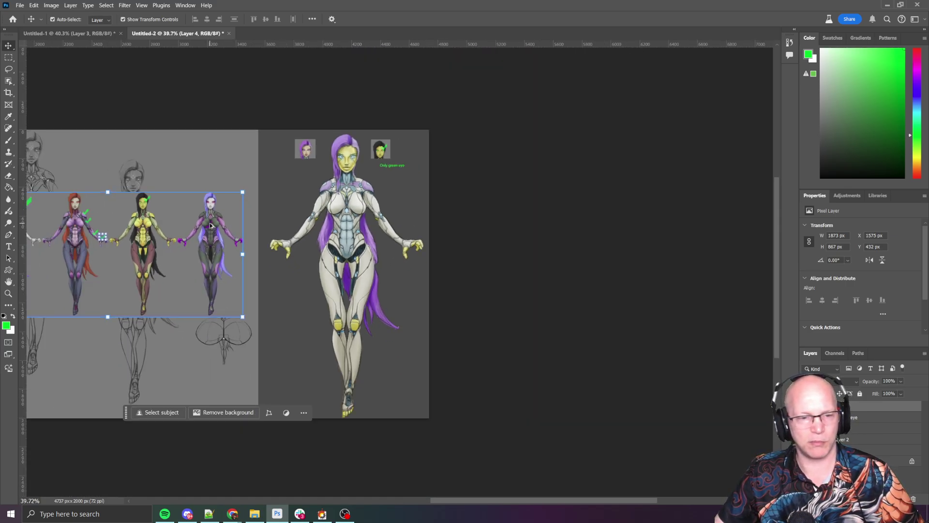
pyautogui.moveTo(185, 217); pyautogui.dragTo(270, 250)
pyautogui.hotkey('ctrl', 'alt', 'c')
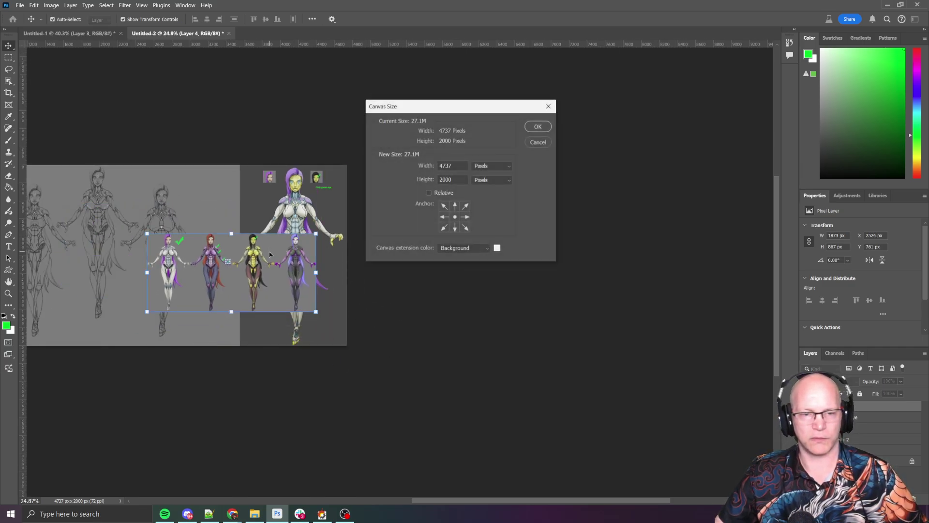
pyautogui.write('400')
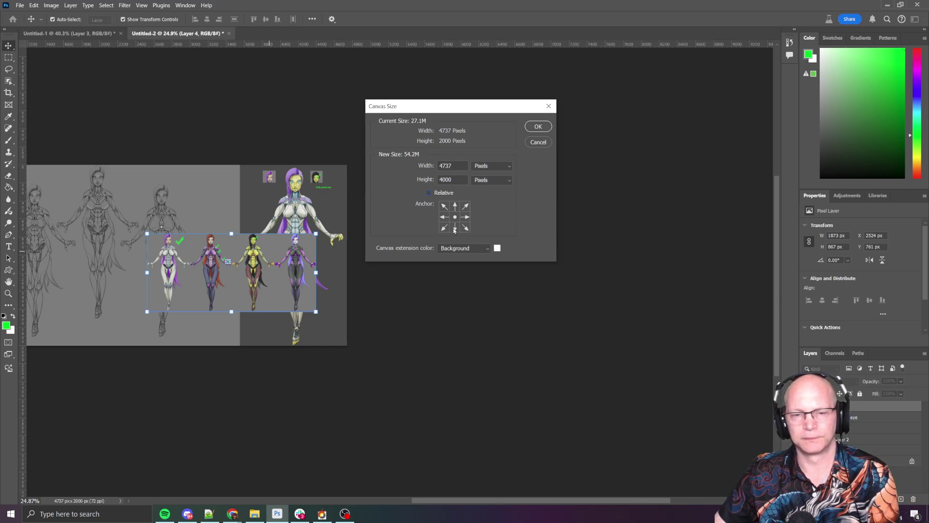
pyautogui.click(537, 126)
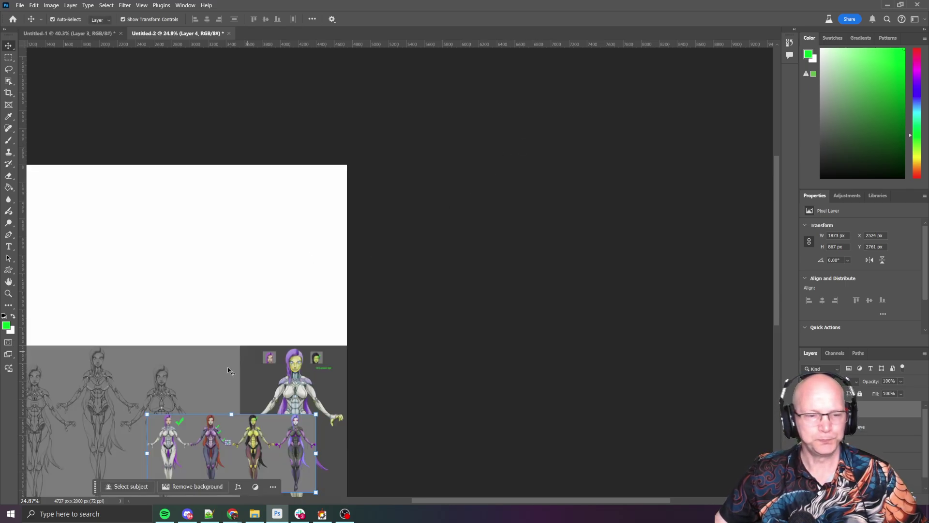
# - Move the colour-variant image up into the new white area, clear of the line-art and coloured figures
pyautogui.moveTo(217, 439); pyautogui.dragTo(193, 232)
pyautogui.moveTo(201, 367); pyautogui.dragTo(232, 399)
pyautogui.moveTo(232, 402); pyautogui.dragTo(357, 170)
# - Reposition the colour-variant image just above the line-art figures, at about X 1854 px and Y 1038 px
pyautogui.scroll(4, 356, 169)
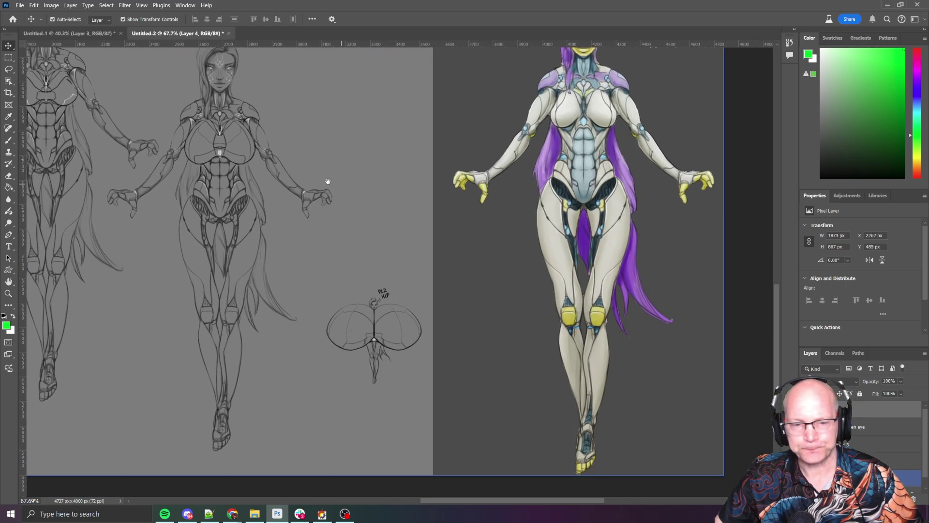
pyautogui.scroll(8, 331, 317)
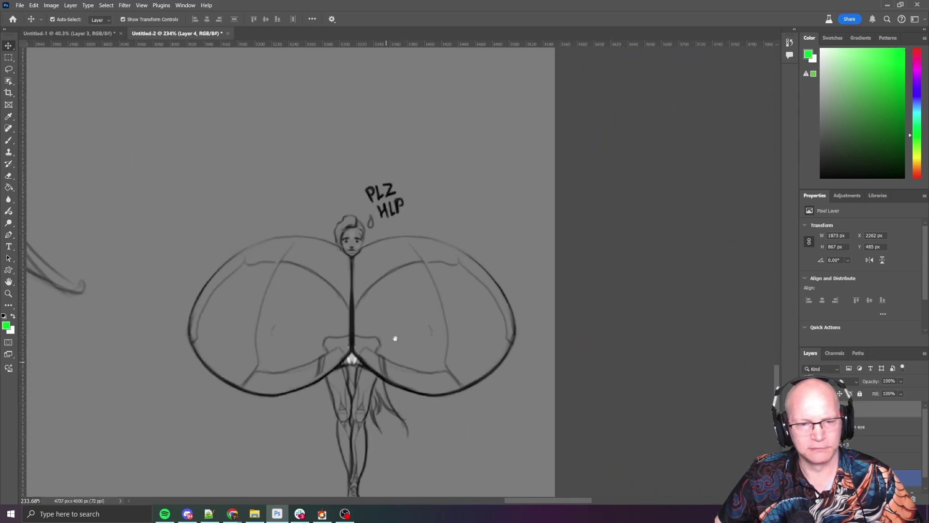
pyautogui.moveTo(441, 214); pyautogui.dragTo(456, 227)
pyautogui.scroll(-10, 456, 227)
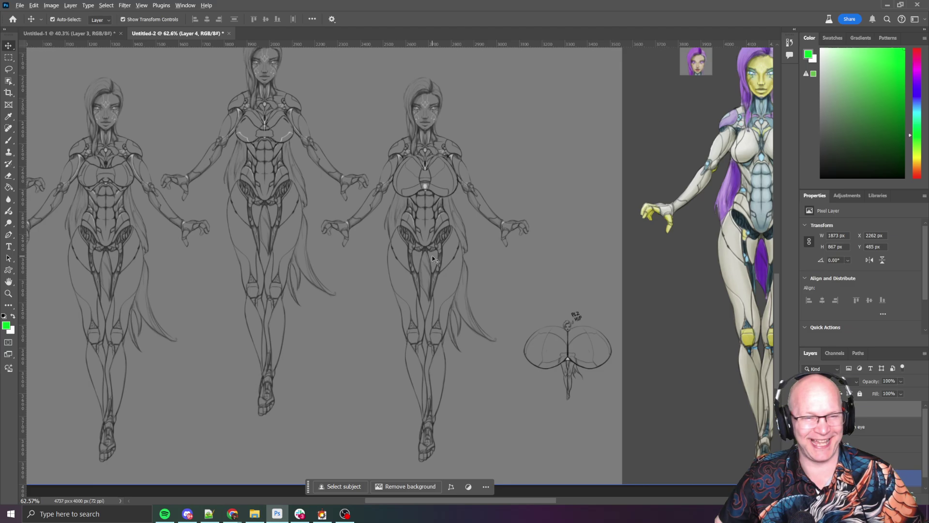
pyautogui.scroll(-2, 434, 257)
pyautogui.moveTo(433, 240)
pyautogui.mouseDown()
pyautogui.moveTo(566, 264)
pyautogui.moveTo(450, 274)
pyautogui.moveTo(425, 245)
pyautogui.mouseUp()
pyautogui.moveTo(373, 123); pyautogui.dragTo(532, 334)
pyautogui.moveTo(525, 98); pyautogui.dragTo(460, 188)
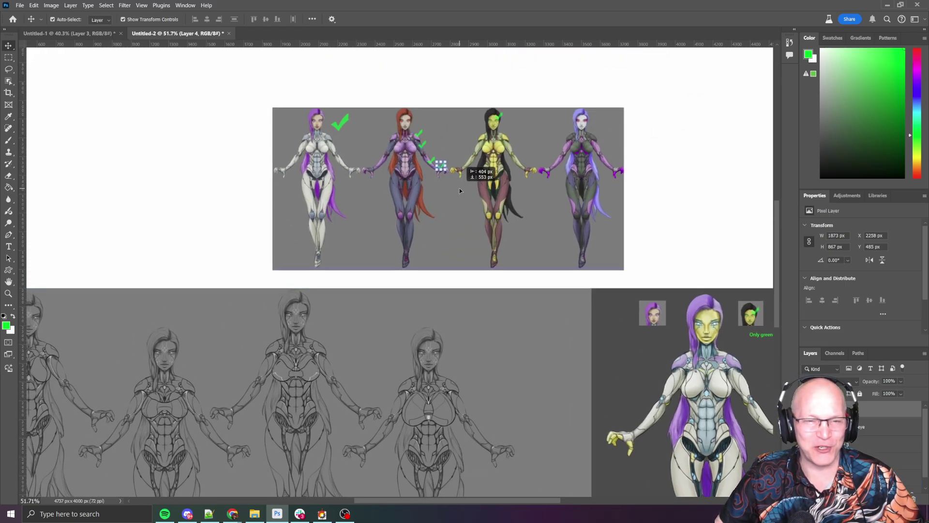
# - Examine the white and red-haired variants and compare the chest and torso designs of the four line-art figures
pyautogui.scroll(5, 359, 150)
pyautogui.scroll(5, 359, 150)
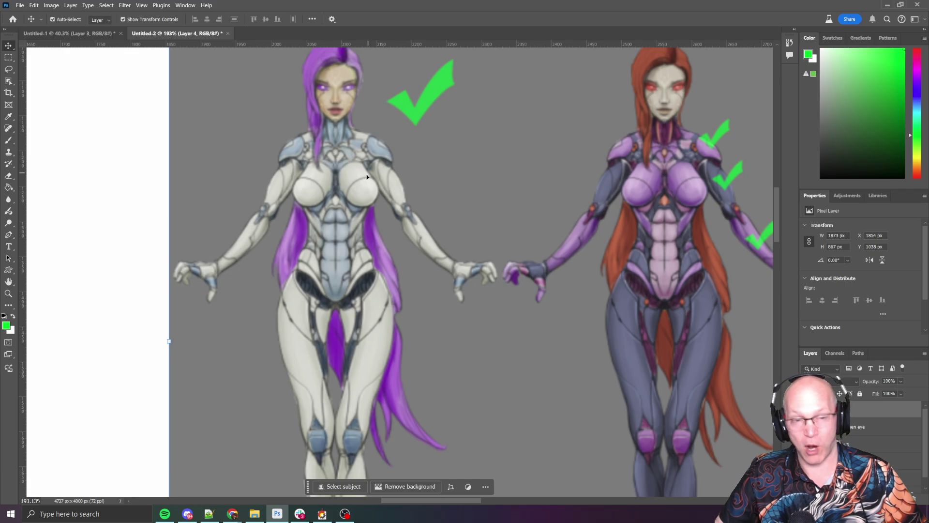
pyautogui.scroll(-7, 367, 178)
pyautogui.moveTo(456, 338); pyautogui.dragTo(344, 48)
pyautogui.moveTo(397, 259); pyautogui.dragTo(492, 224)
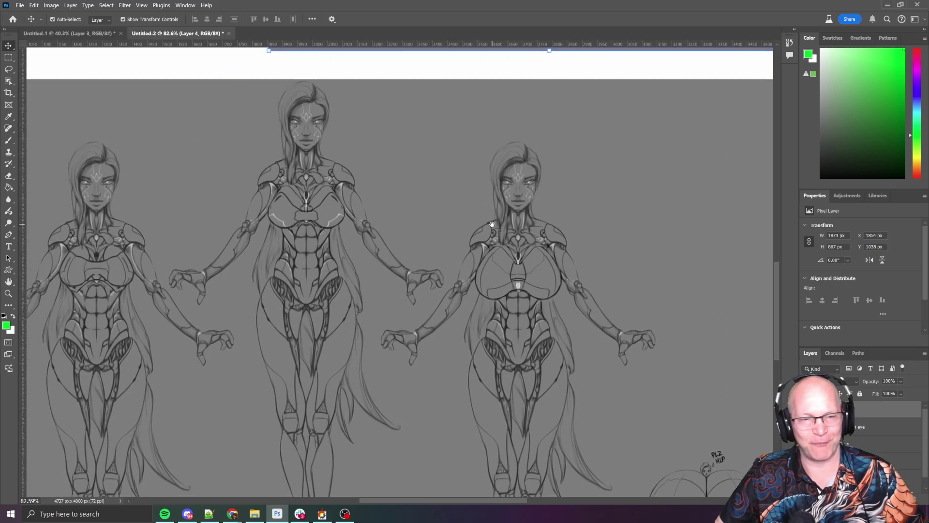
pyautogui.moveTo(406, 205); pyautogui.dragTo(487, 195)
pyautogui.moveTo(247, 212)
pyautogui.mouseDown()
pyautogui.moveTo(313, 220)
pyautogui.moveTo(396, 186)
pyautogui.mouseUp()
pyautogui.hscroll(6, 468, 291)
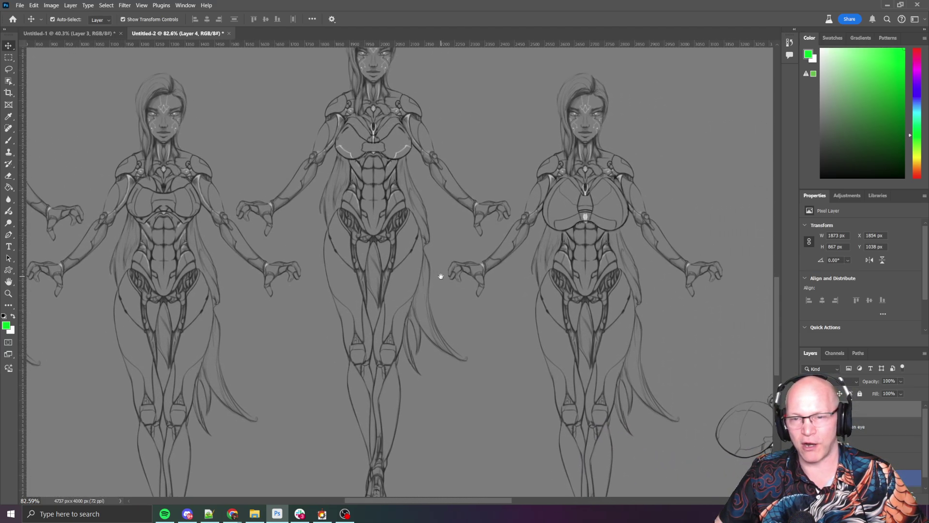
pyautogui.moveTo(364, 273); pyautogui.dragTo(573, 310)
pyautogui.moveTo(411, 266); pyautogui.dragTo(460, 252)
pyautogui.moveTo(388, 224); pyautogui.dragTo(326, 232)
pyautogui.scroll(-4, 309, 220)
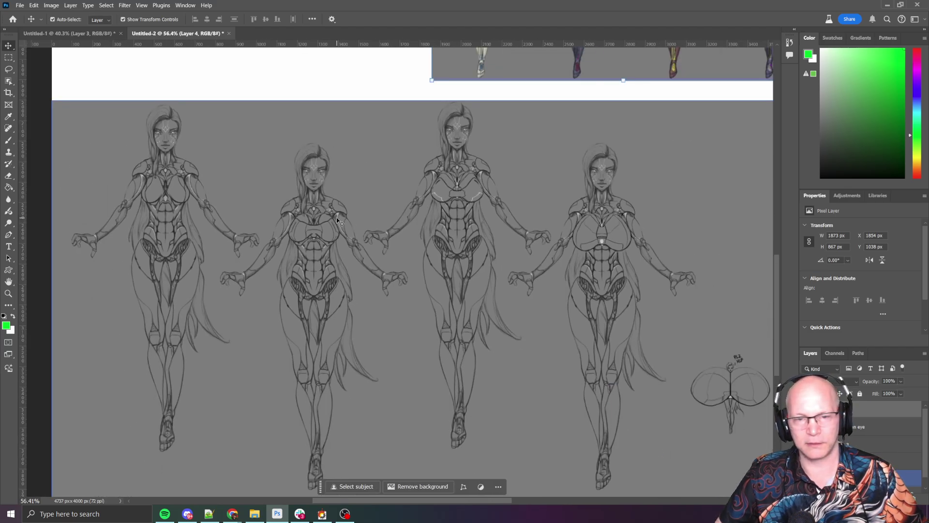
pyautogui.moveTo(418, 289); pyautogui.dragTo(265, 285)
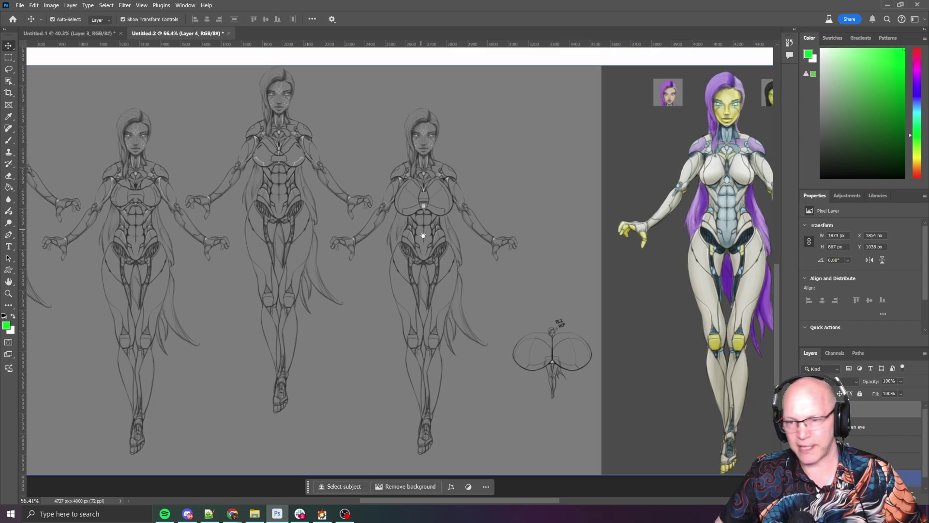
pyautogui.moveTo(423, 234); pyautogui.dragTo(491, 281)
pyautogui.moveTo(317, 207); pyautogui.dragTo(424, 218)
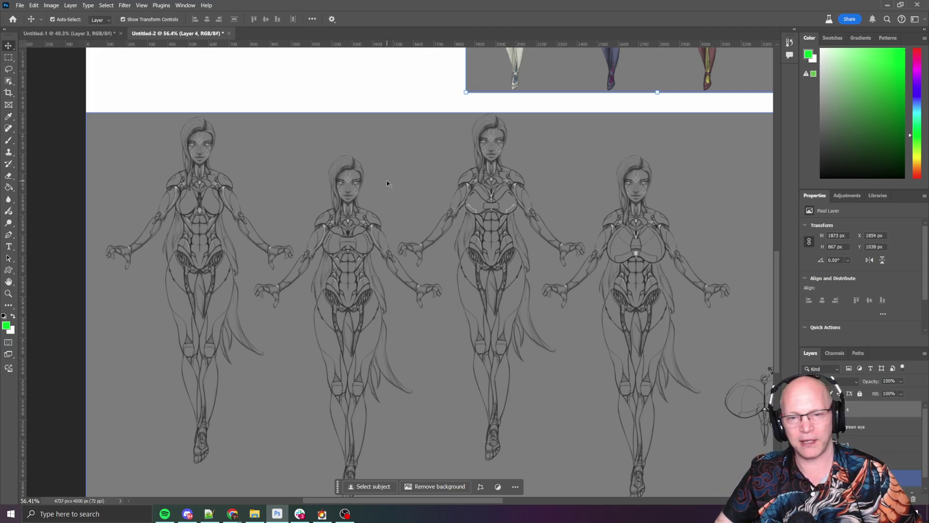
pyautogui.scroll(3, 508, 186)
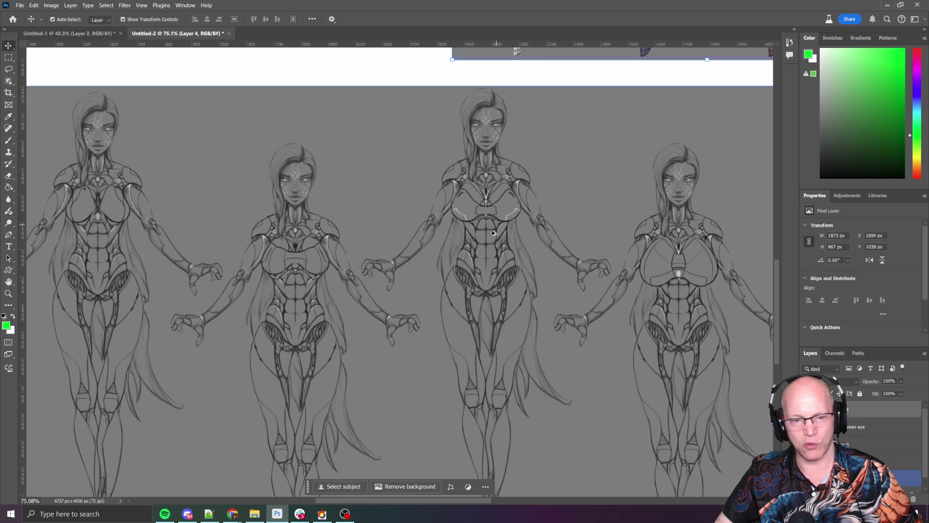
pyautogui.moveTo(458, 304); pyautogui.dragTo(434, 244)
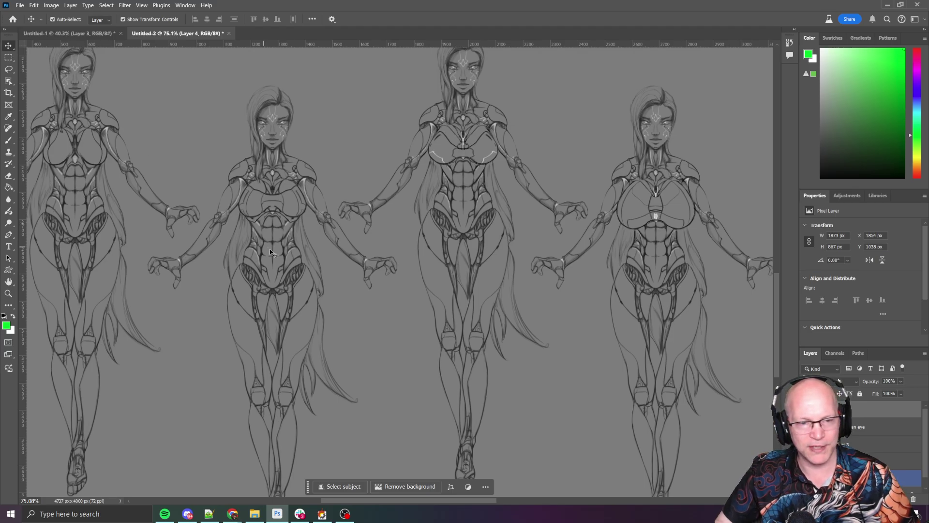
# - Try circling the second line-art figure's torso with green brush strokes and undo the marks
pyautogui.press('b')
pyautogui.moveTo(268, 181)
pyautogui.mouseDown()
pyautogui.moveTo(206, 252)
pyautogui.moveTo(218, 207)
pyautogui.moveTo(307, 231)
pyautogui.mouseUp()
pyautogui.hotkey('ctrl', 'z')
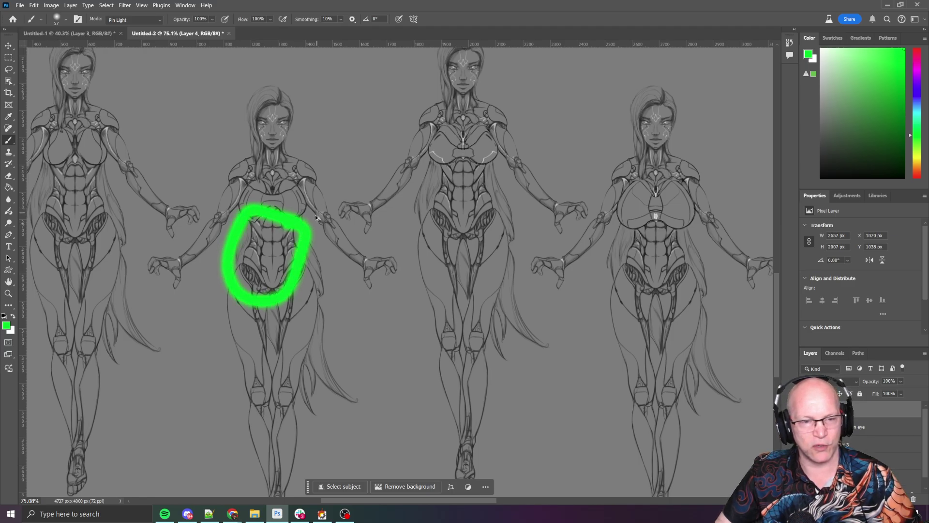
pyautogui.hotkey('ctrl', 'z')
pyautogui.moveTo(274, 175)
pyautogui.mouseDown()
pyautogui.moveTo(307, 322)
pyautogui.moveTo(278, 160)
pyautogui.mouseUp()
pyautogui.hotkey('ctrl', 'z')
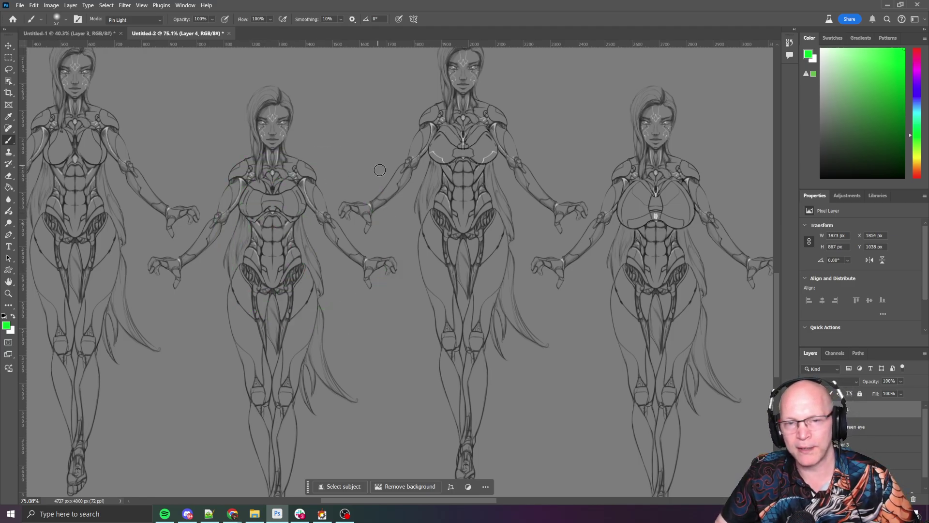
# - Draw a green checkmark shape about 100 × 97 px beside the first line-art figure's head, undoing the stray second checkmark
pyautogui.moveTo(448, 181); pyautogui.dragTo(472, 250)
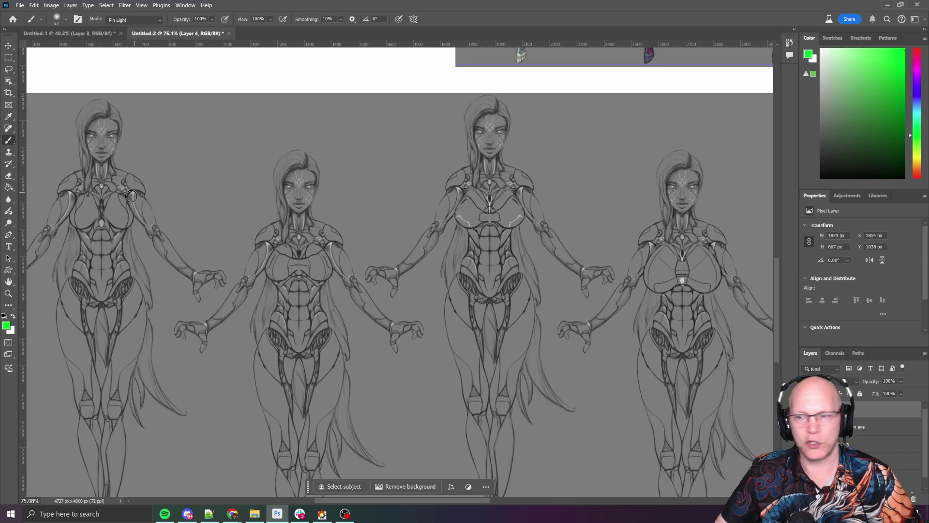
pyautogui.press('v')
pyautogui.click(9, 270)
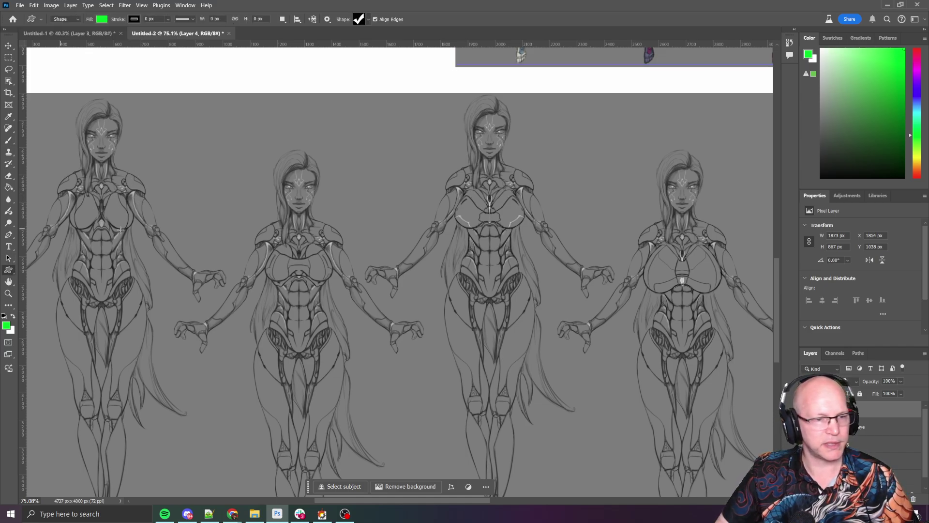
pyautogui.moveTo(148, 181)
pyautogui.mouseDown()
pyautogui.moveTo(203, 140)
pyautogui.moveTo(195, 152)
pyautogui.mouseUp()
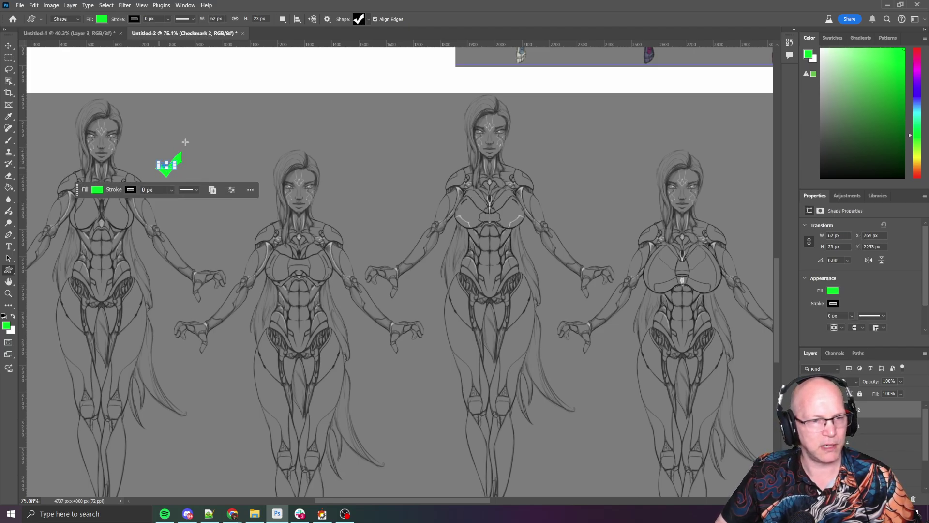
pyautogui.click(187, 169)
pyautogui.press('Return')
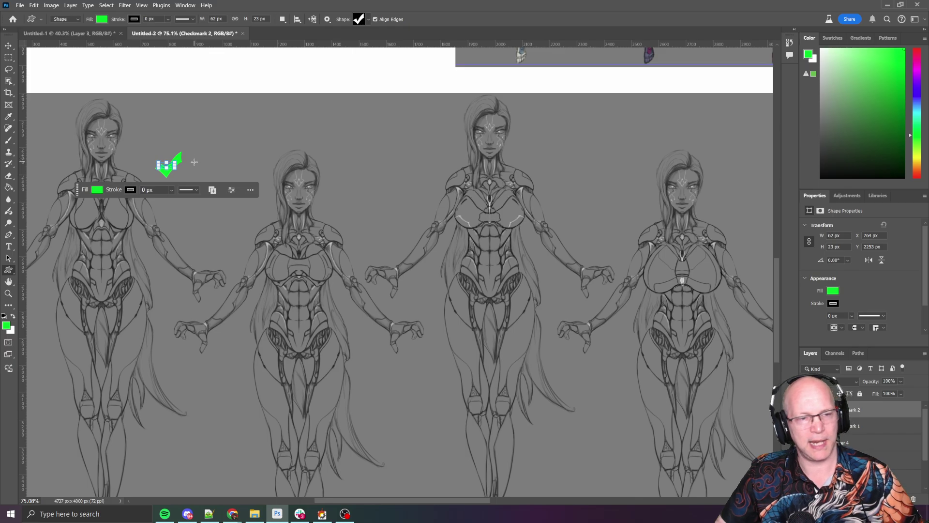
pyautogui.hotkey('ctrl', 'z')
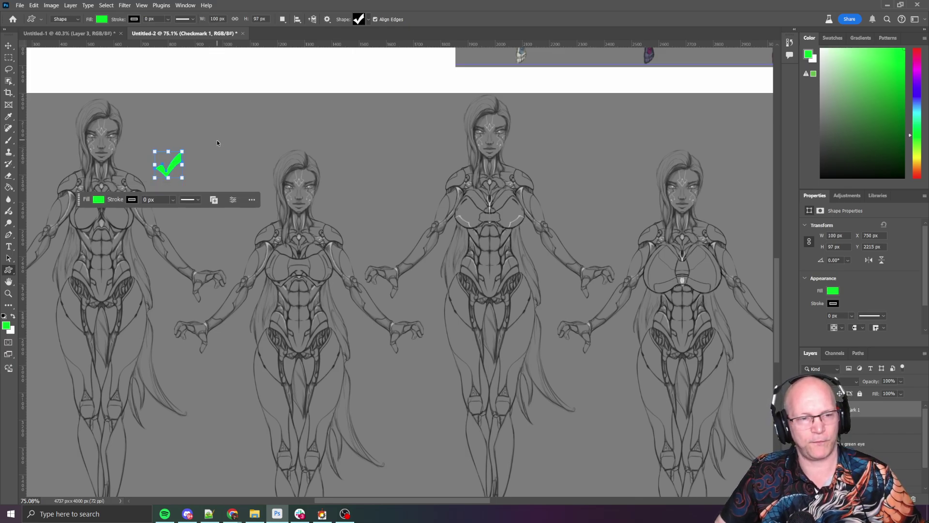
# - Move the green checkmark onto the first line-art figure's chest, at about X 573 px and Y 2311 px
pyautogui.press('v')
pyautogui.moveTo(138, 190)
pyautogui.mouseDown()
pyautogui.moveTo(125, 183)
pyautogui.moveTo(127, 190)
pyautogui.mouseUp()
pyautogui.moveTo(189, 183)
pyautogui.mouseDown()
pyautogui.moveTo(233, 166)
pyautogui.moveTo(162, 162)
pyautogui.moveTo(256, 139)
pyautogui.moveTo(245, 137)
pyautogui.mouseUp()
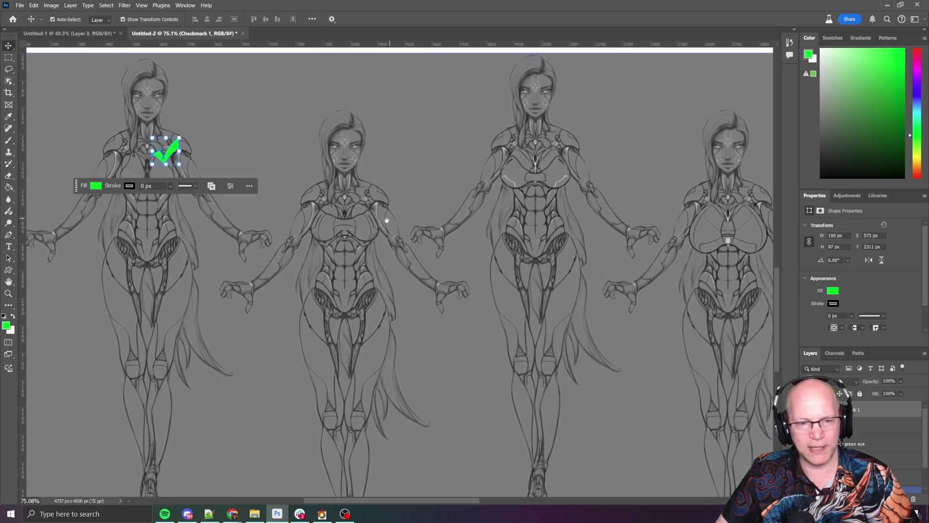
# - Compare the checkmarked figure's body with the other line-art figures and inspect the coloured figure's arms, torso and shoulders
pyautogui.moveTo(591, 195); pyautogui.dragTo(549, 205)
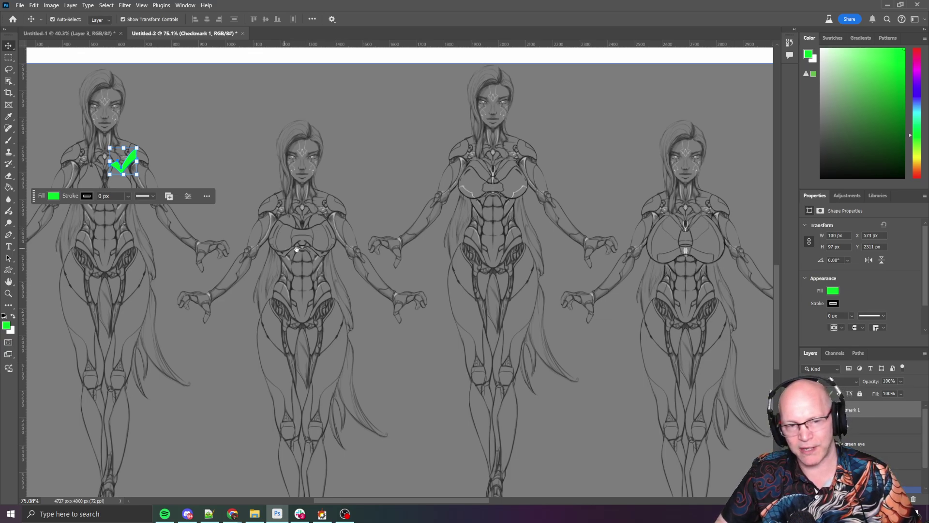
pyautogui.moveTo(490, 226)
pyautogui.mouseDown()
pyautogui.moveTo(293, 261)
pyautogui.moveTo(508, 250)
pyautogui.mouseUp()
pyautogui.moveTo(312, 257)
pyautogui.mouseDown()
pyautogui.moveTo(429, 255)
pyautogui.moveTo(284, 265)
pyautogui.mouseUp()
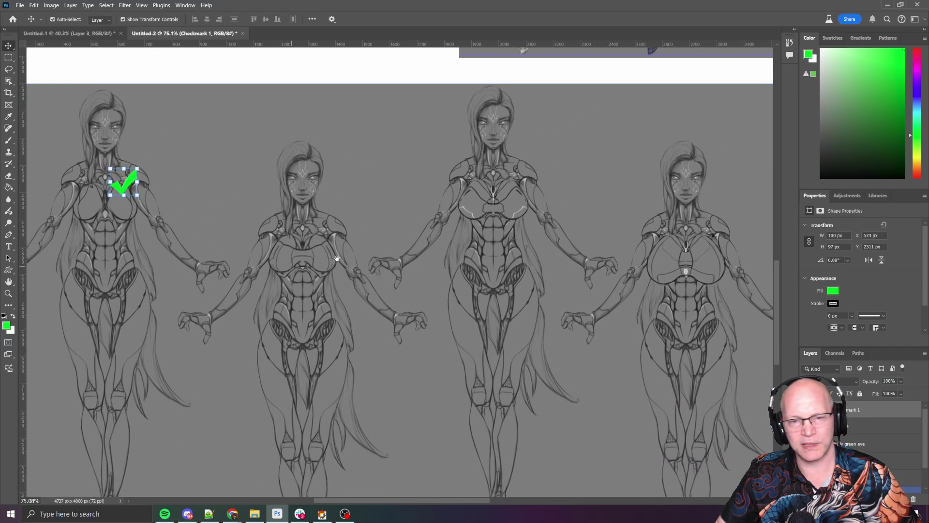
pyautogui.moveTo(341, 258)
pyautogui.mouseDown()
pyautogui.moveTo(363, 258)
pyautogui.moveTo(328, 258)
pyautogui.mouseUp()
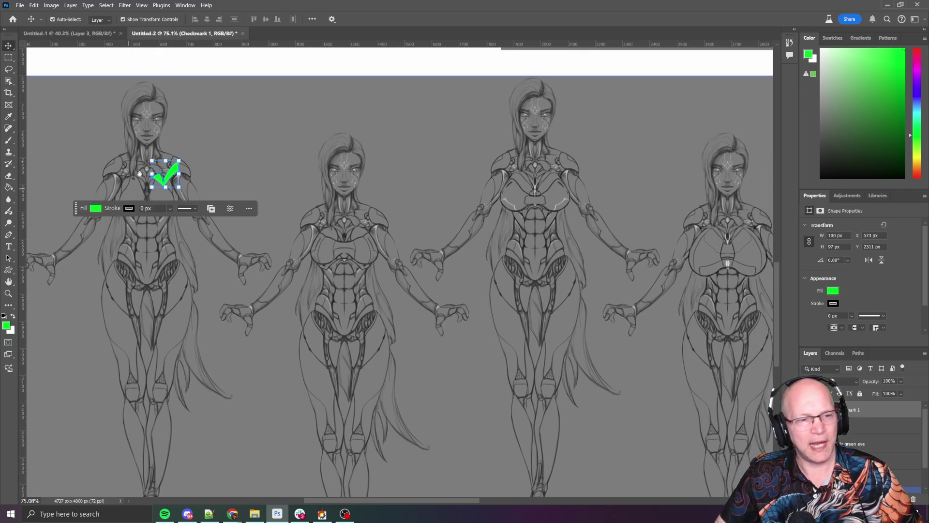
pyautogui.moveTo(611, 188); pyautogui.dragTo(415, 209)
pyautogui.moveTo(557, 230); pyautogui.dragTo(592, 170)
pyautogui.moveTo(322, 186); pyautogui.dragTo(486, 194)
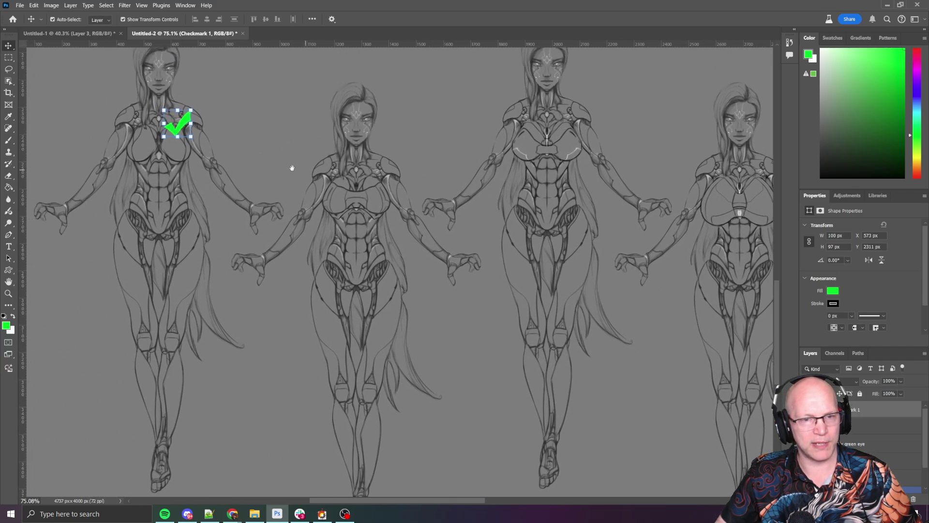
pyautogui.moveTo(205, 118); pyautogui.dragTo(359, 162)
pyautogui.moveTo(398, 193); pyautogui.dragTo(360, 237)
pyautogui.moveTo(477, 273)
pyautogui.mouseDown()
pyautogui.moveTo(283, 229)
pyautogui.moveTo(353, 193)
pyautogui.mouseUp()
pyautogui.scroll(-5, 418, 177)
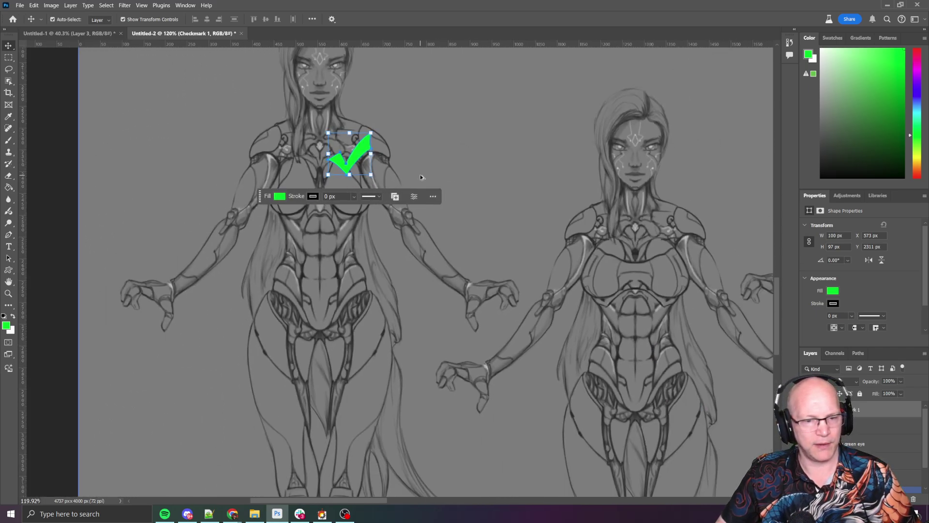
pyautogui.scroll(-6, 411, 234)
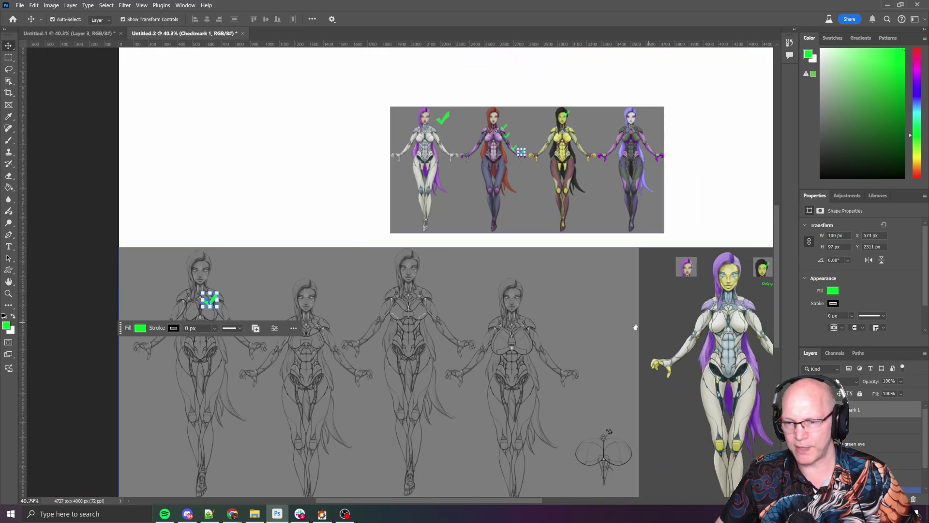
pyautogui.scroll(5, 591, 263)
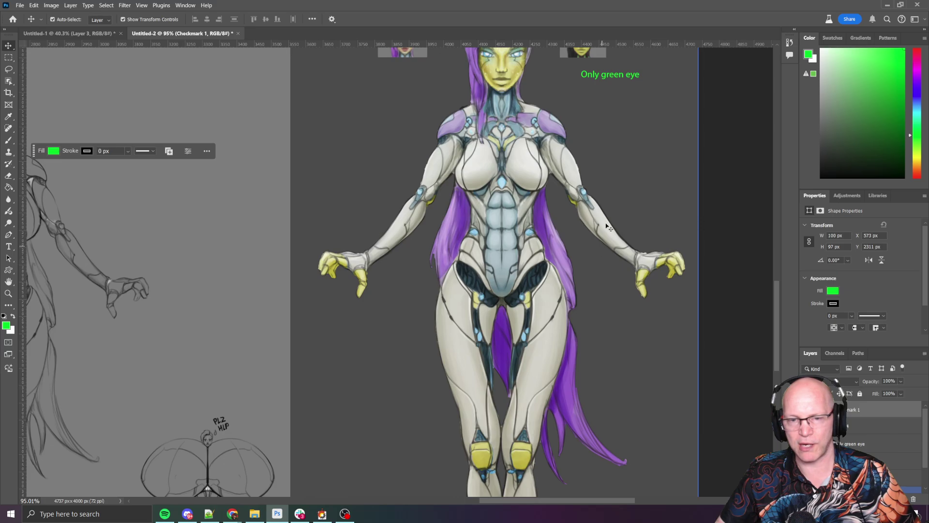
pyautogui.moveTo(608, 156); pyautogui.dragTo(573, 253)
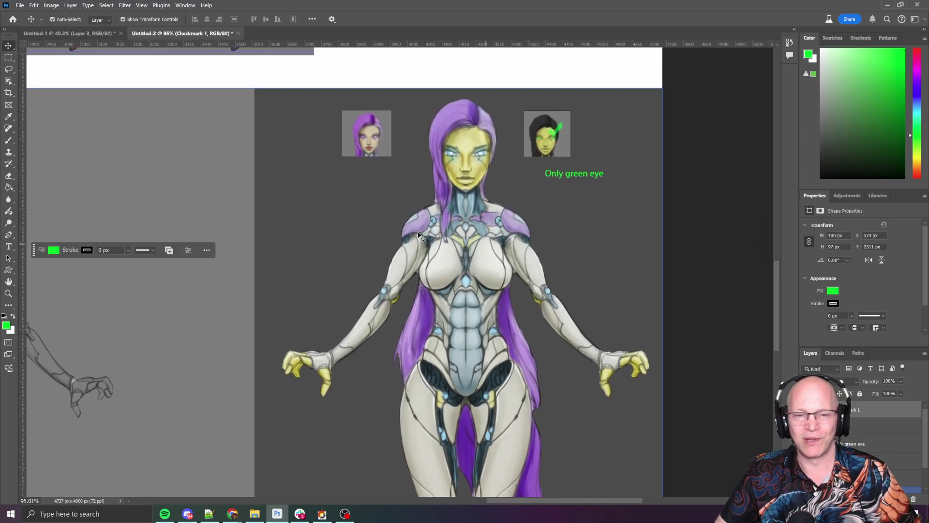
# - Examine the coloured figure's full body, from the head and shoulders down to the hips, legs and feet
pyautogui.scroll(-2, 478, 255)
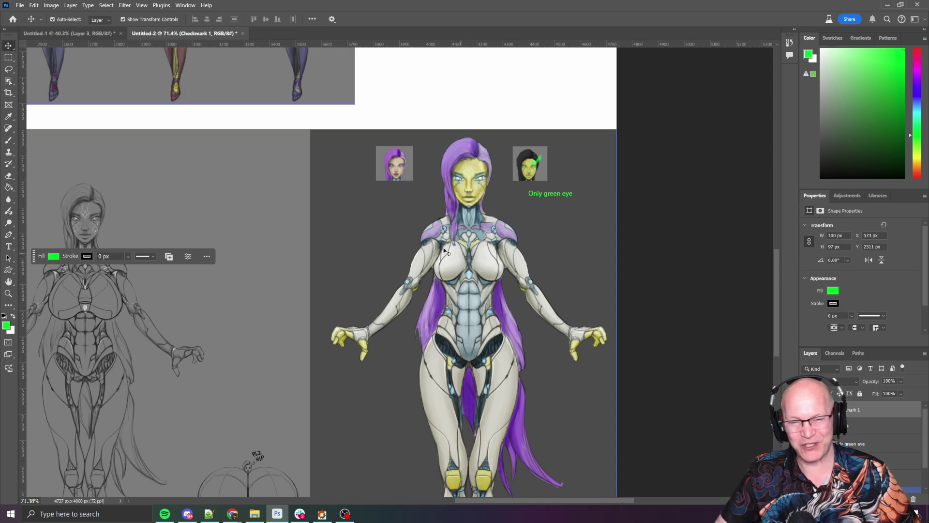
pyautogui.moveTo(565, 314); pyautogui.dragTo(525, 272)
pyautogui.moveTo(514, 159); pyautogui.dragTo(500, 327)
pyautogui.moveTo(491, 122); pyautogui.dragTo(589, 238)
pyautogui.moveTo(481, 275)
pyautogui.mouseDown()
pyautogui.moveTo(497, 253)
pyautogui.moveTo(495, 234)
pyautogui.moveTo(423, 86)
pyautogui.moveTo(426, 40)
pyautogui.mouseUp()
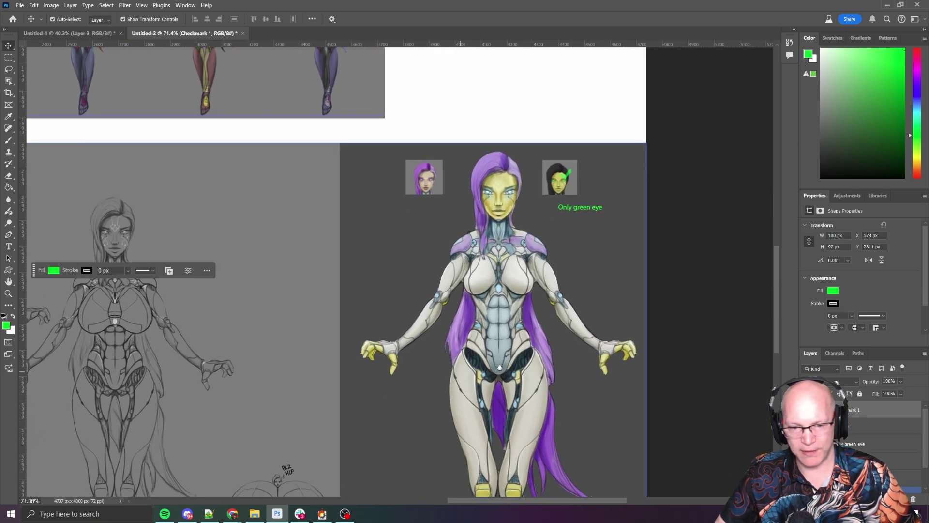
pyautogui.moveTo(445, 418)
pyautogui.mouseDown()
pyautogui.moveTo(409, 306)
pyautogui.moveTo(415, 276)
pyautogui.moveTo(446, 289)
pyautogui.moveTo(426, 270)
pyautogui.mouseUp()
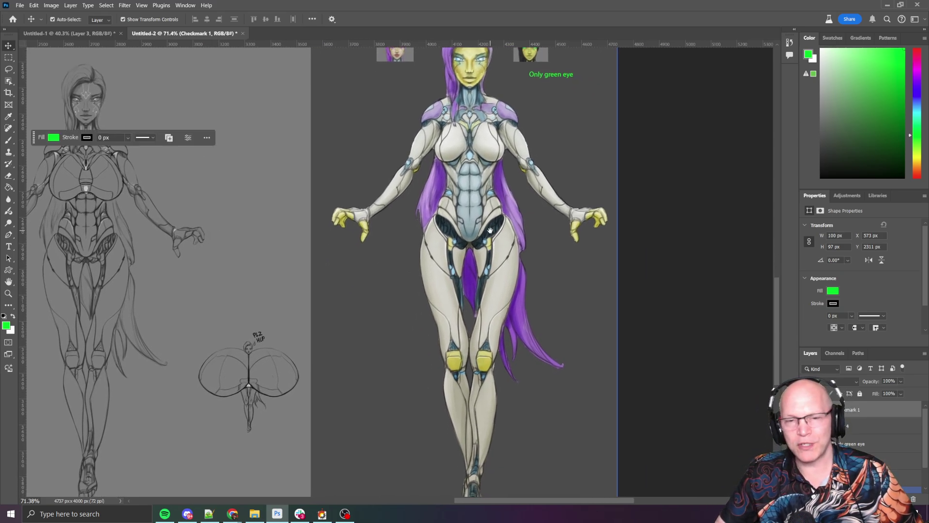
# - Rasterize the Checkmark 1 shape layer, and set the brush size to 24 px and the eraser size to 28 px
pyautogui.scroll(2, 430, 273)
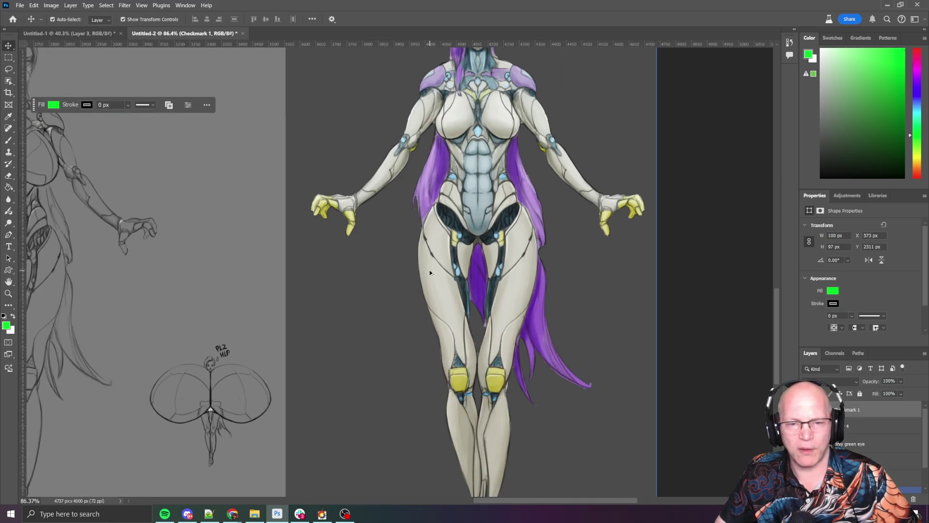
pyautogui.press('b')
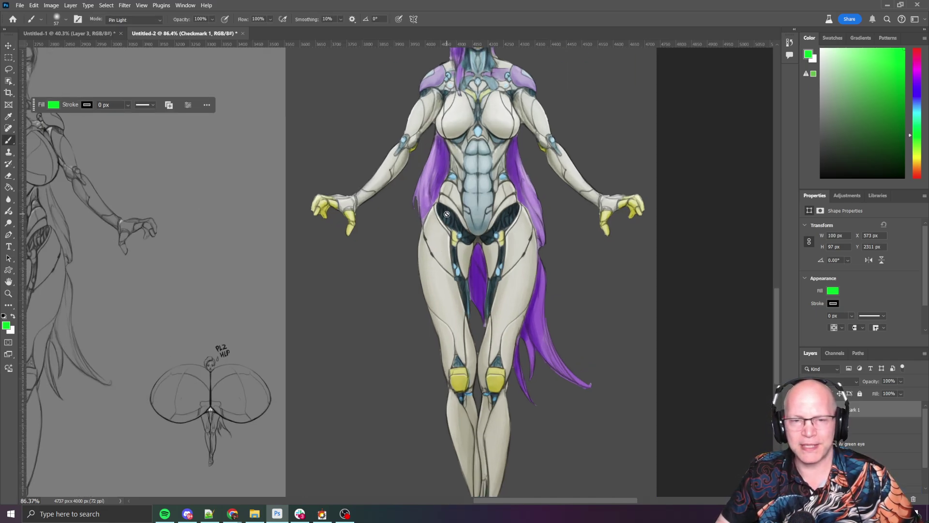
pyautogui.click(439, 208)
pyautogui.press('Return')
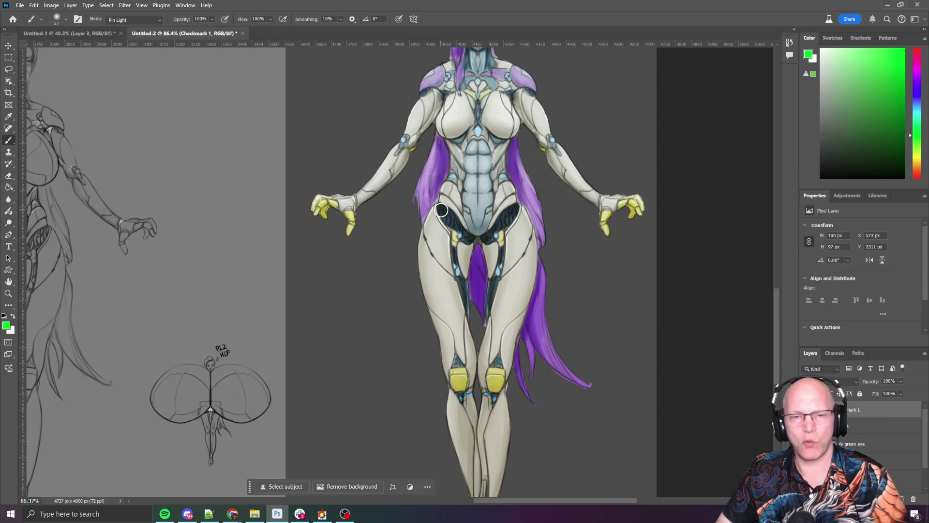
pyautogui.rightClick(382, 242)
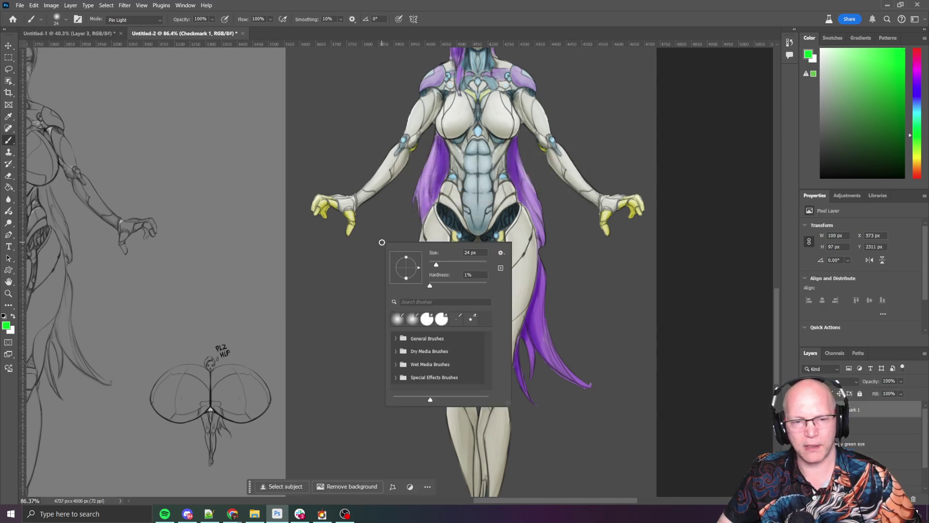
pyautogui.press('e')
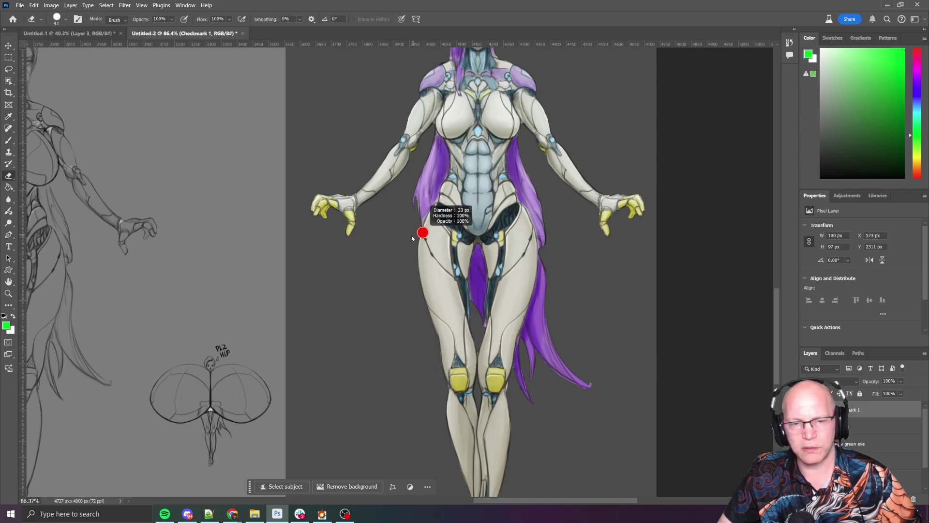
pyautogui.moveTo(411, 236); pyautogui.dragTo(406, 236)
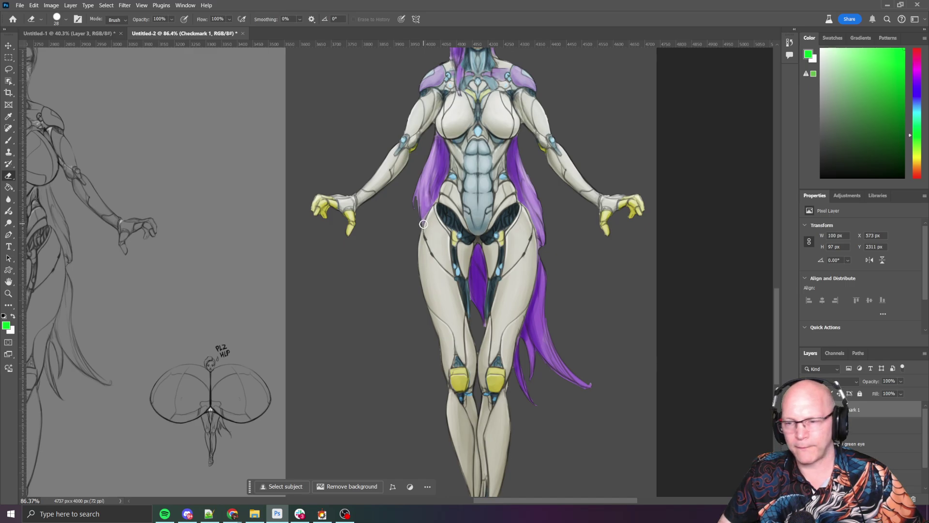
# - On a new layer, outline the coloured figure's dark hip recesses with green brush strokes and a pointer, about 436 × 213 px overall
pyautogui.hotkey('ctrl', 'shift', 'n')
pyautogui.press('Return')
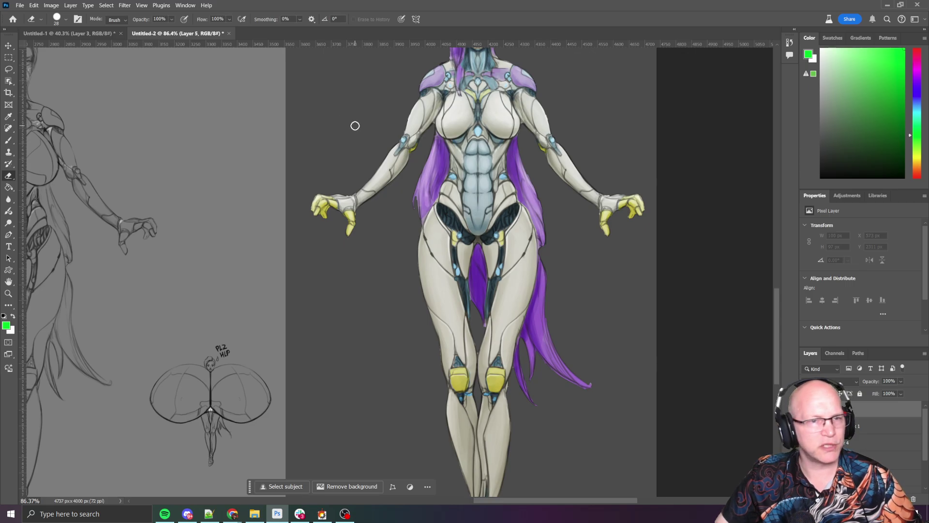
pyautogui.press('b')
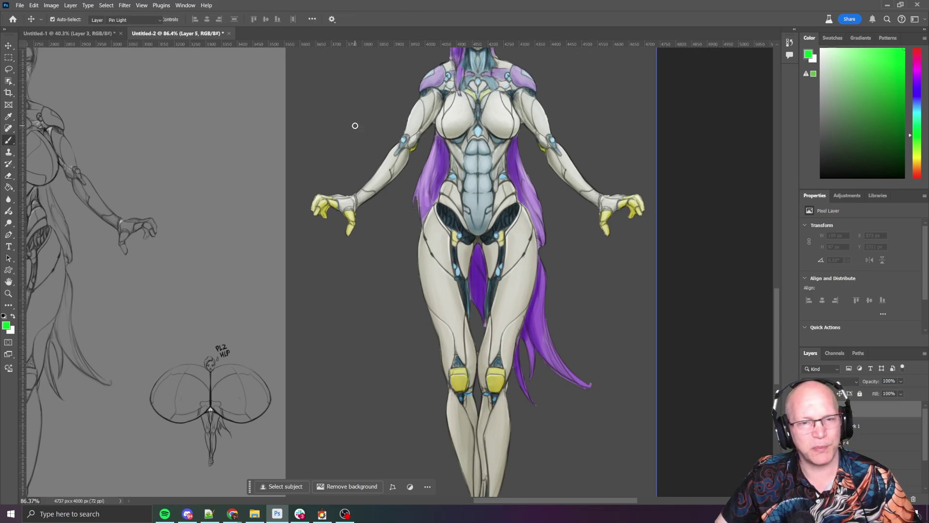
pyautogui.hotkey('ctrl', 'z')
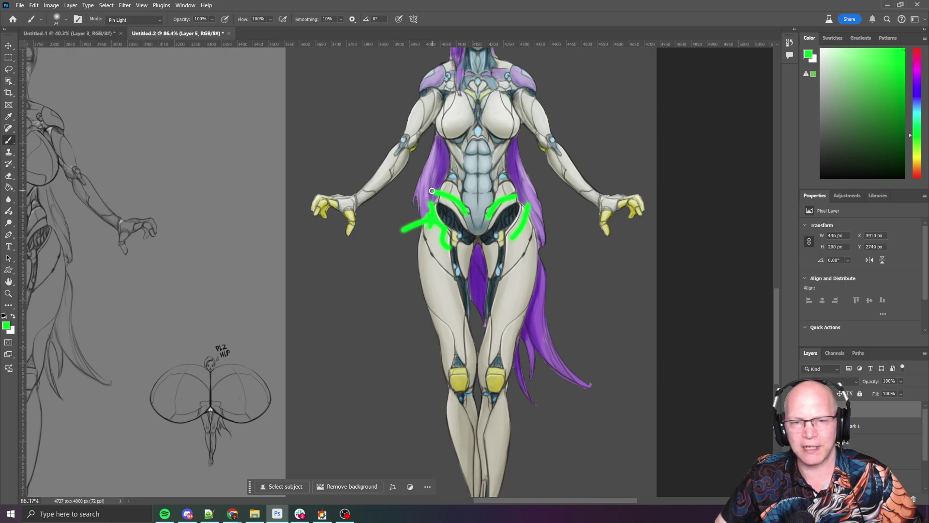
# - Compare the coloured figure's marked hips with the four colour variants, looking closely at the checkmarked white variant
pyautogui.scroll(-3, 454, 283)
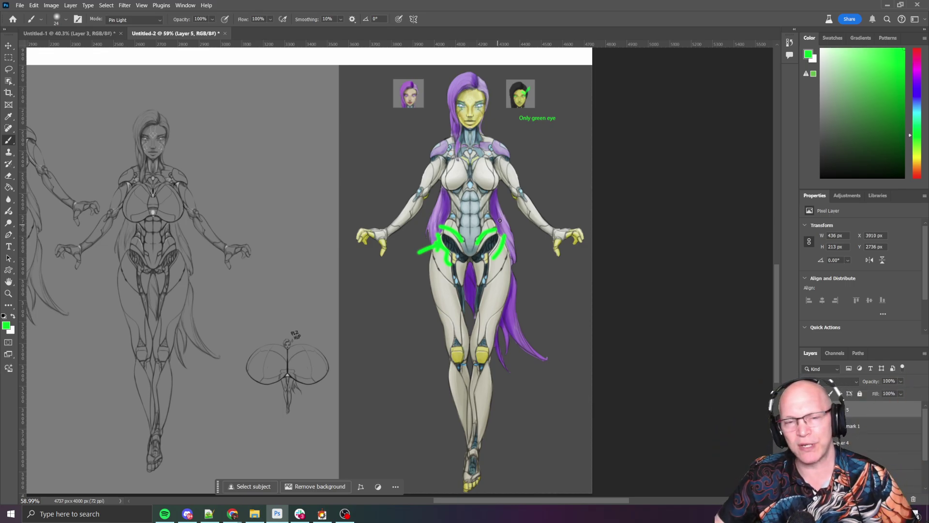
pyautogui.moveTo(542, 128); pyautogui.dragTo(534, 220)
pyautogui.press('t')
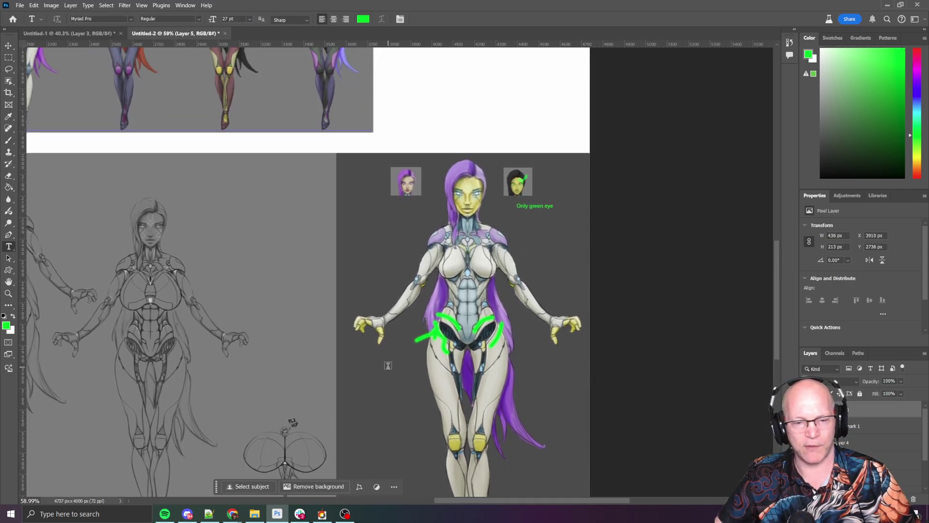
pyautogui.moveTo(325, 166)
pyautogui.mouseDown()
pyautogui.moveTo(373, 234)
pyautogui.moveTo(571, 145)
pyautogui.moveTo(564, 216)
pyautogui.moveTo(446, 297)
pyautogui.moveTo(432, 252)
pyautogui.mouseUp()
pyautogui.scroll(-3, 567, 140)
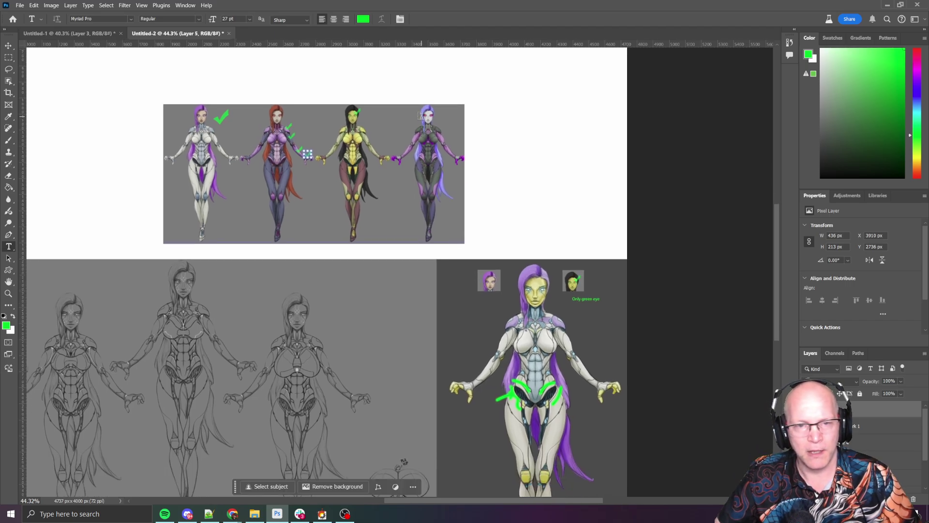
pyautogui.scroll(3, 417, 128)
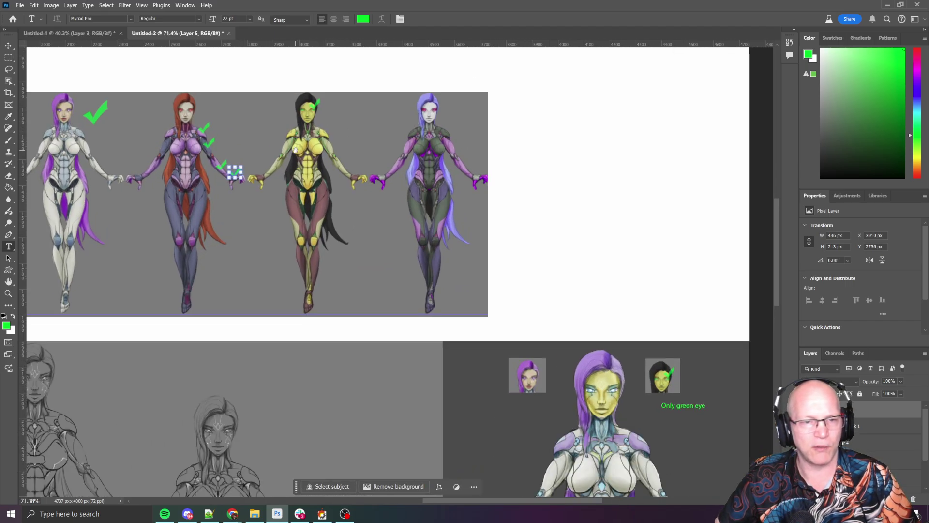
pyautogui.moveTo(644, 409); pyautogui.dragTo(495, 249)
pyautogui.moveTo(296, 136); pyautogui.dragTo(672, 364)
pyautogui.scroll(7, 379, 166)
pyautogui.scroll(3, 379, 166)
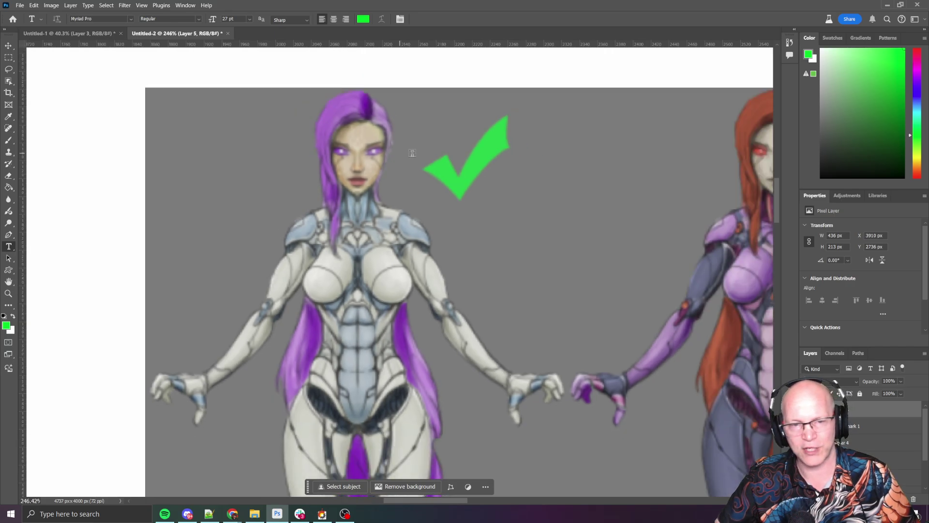
# - Inspect the green-marked hip areas on the large coloured figure up close and review the whole annotated sheet
pyautogui.scroll(-12, 412, 153)
pyautogui.moveTo(634, 317)
pyautogui.mouseDown()
pyautogui.moveTo(510, 278)
pyautogui.moveTo(337, 176)
pyautogui.mouseUp()
pyautogui.moveTo(655, 291)
pyautogui.mouseDown()
pyautogui.moveTo(481, 267)
pyautogui.moveTo(477, 254)
pyautogui.mouseUp()
pyautogui.scroll(2, 567, 343)
pyautogui.moveTo(551, 399); pyautogui.dragTo(558, 197)
pyautogui.moveTo(555, 299); pyautogui.dragTo(579, 216)
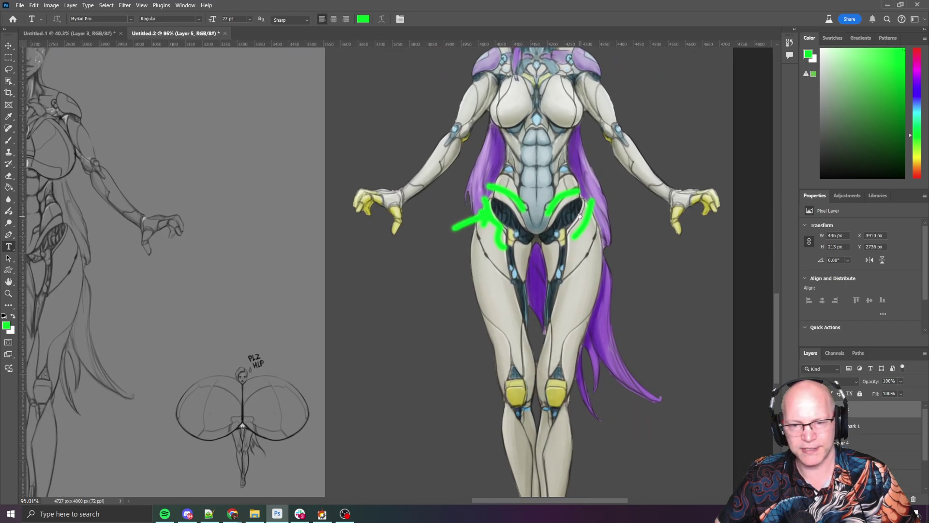
pyautogui.scroll(-2, 579, 216)
pyautogui.moveTo(505, 339); pyautogui.dragTo(517, 283)
pyautogui.scroll(-4, 556, 301)
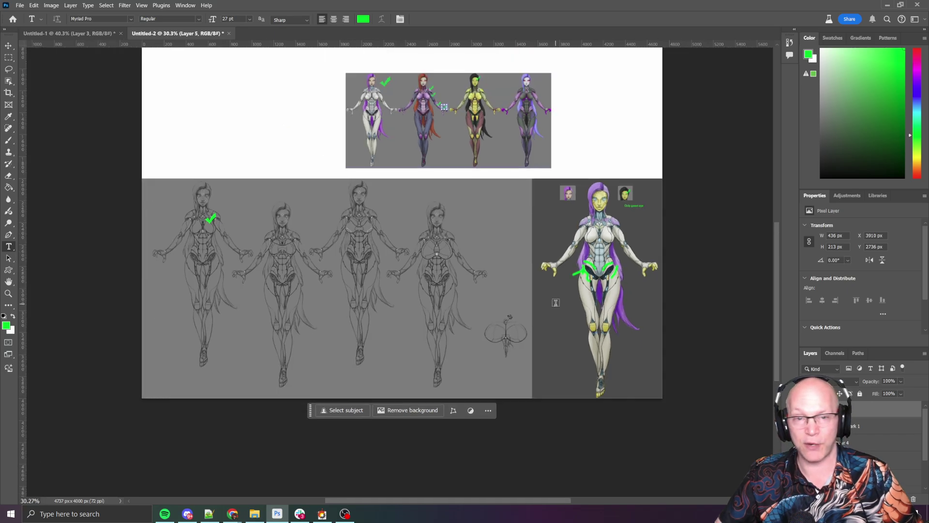